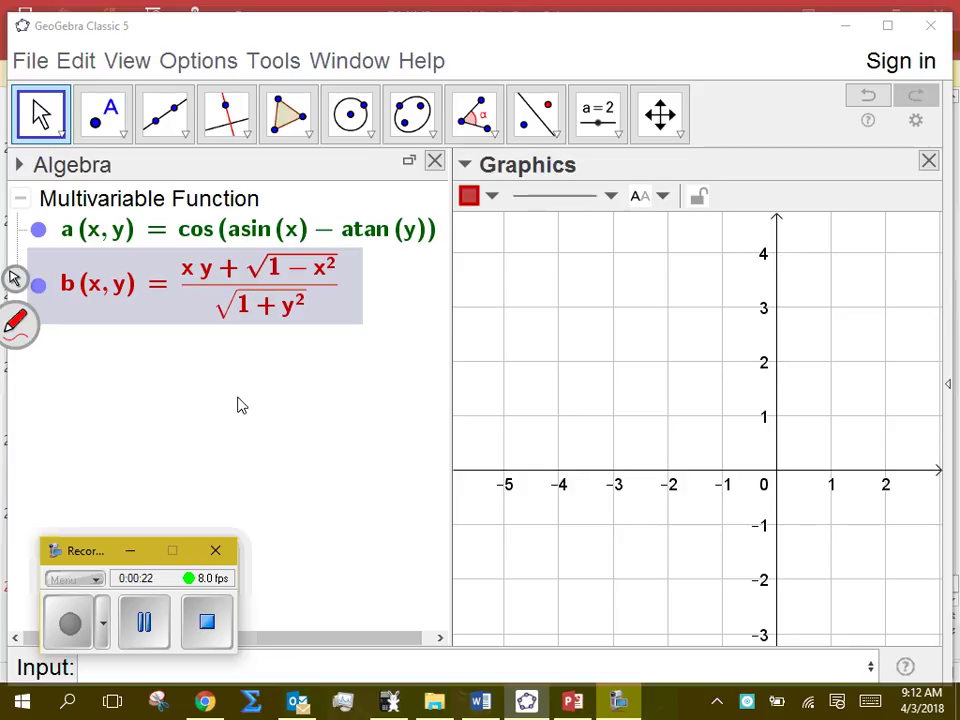
Pan the 2D Graphics view around to reposition the origin
{"action": "left_click", "coordinate": [130, 551]}
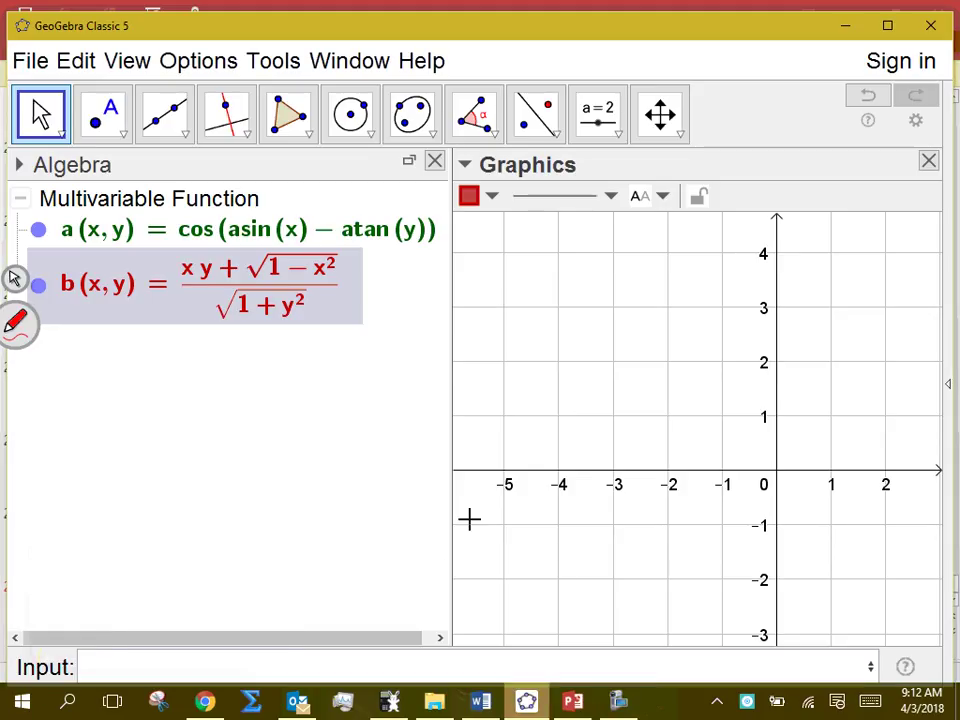
{"action": "left_click_drag", "start_coordinate": [497, 534], "coordinate": [516, 487]}
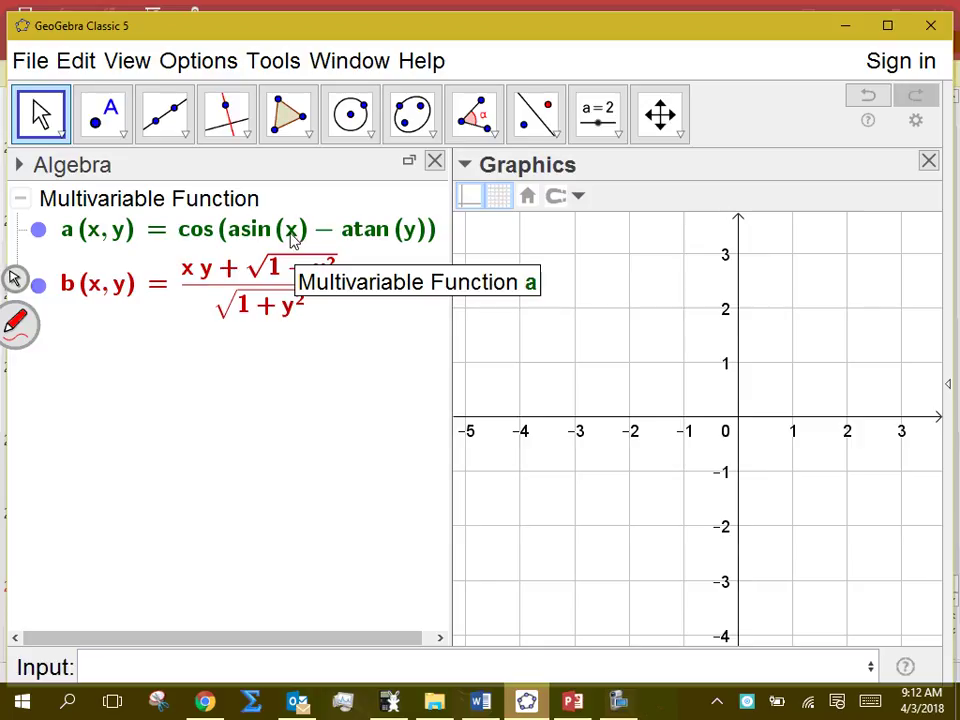
{"action": "left_click_drag", "start_coordinate": [769, 370], "coordinate": [724, 386]}
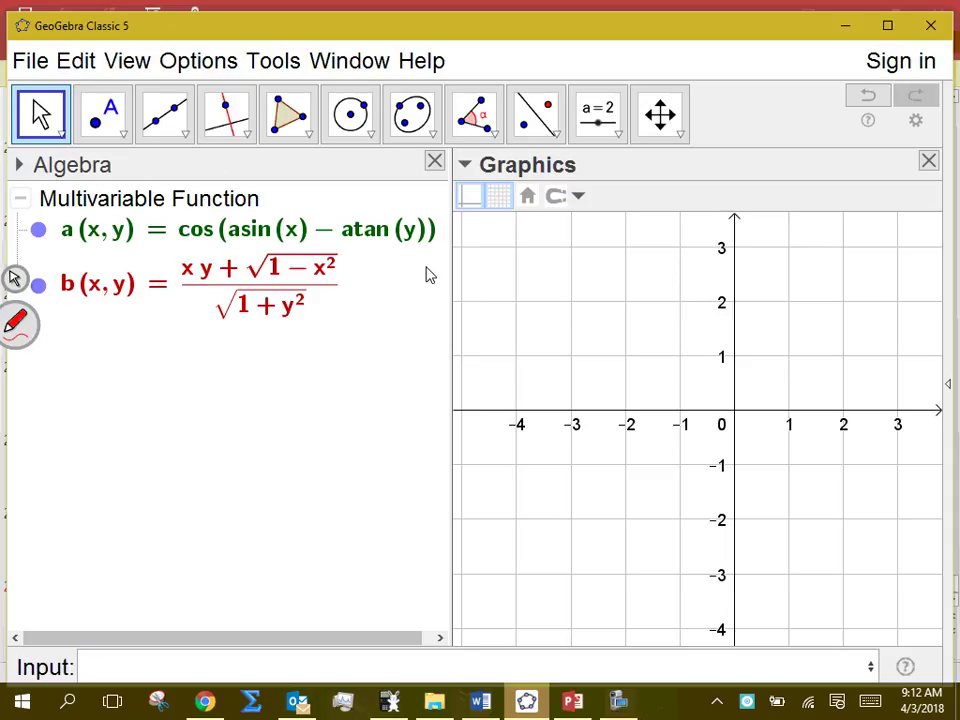
{"action": "left_click_drag", "start_coordinate": [654, 298], "coordinate": [564, 270]}
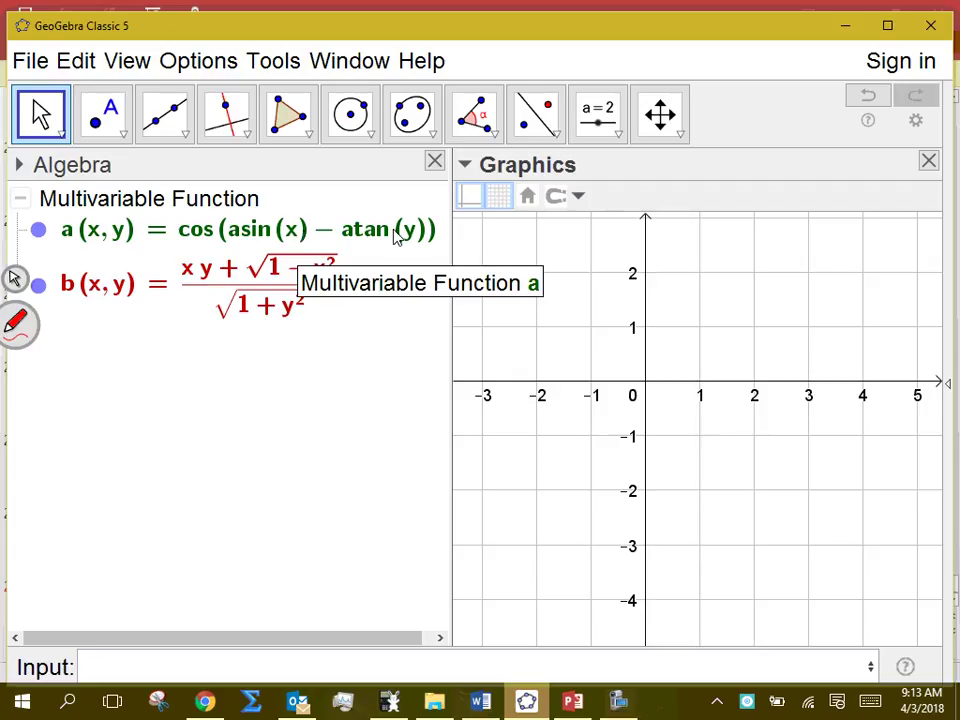
{"action": "left_click_drag", "start_coordinate": [566, 337], "coordinate": [598, 345]}
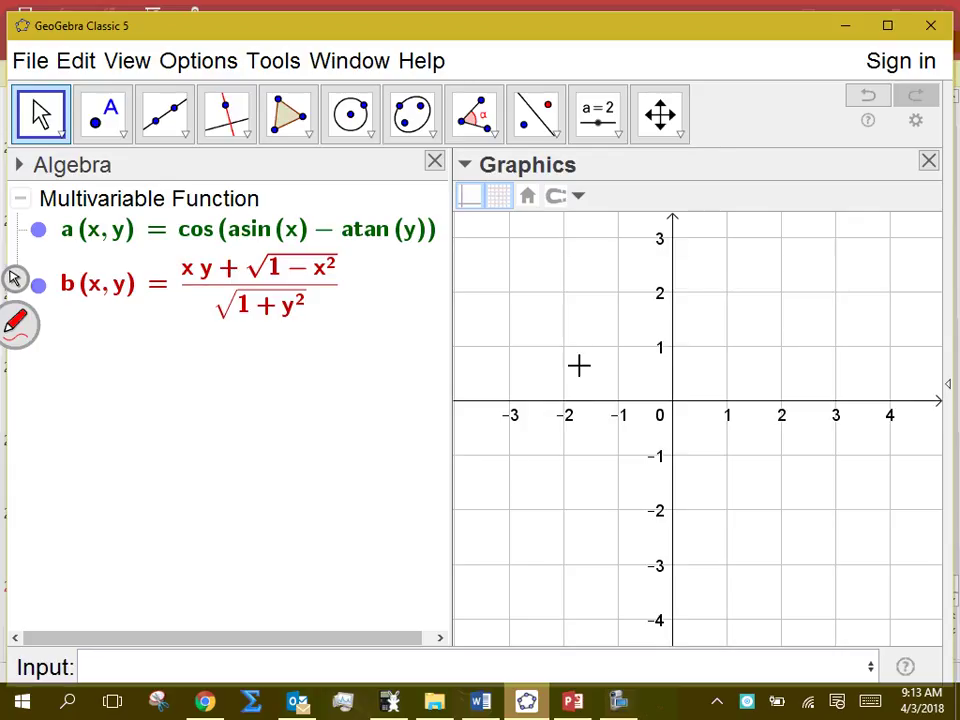
Close the 2D Graphics view and show the 3D Graphics view instead
{"action": "left_click", "coordinate": [929, 161]}
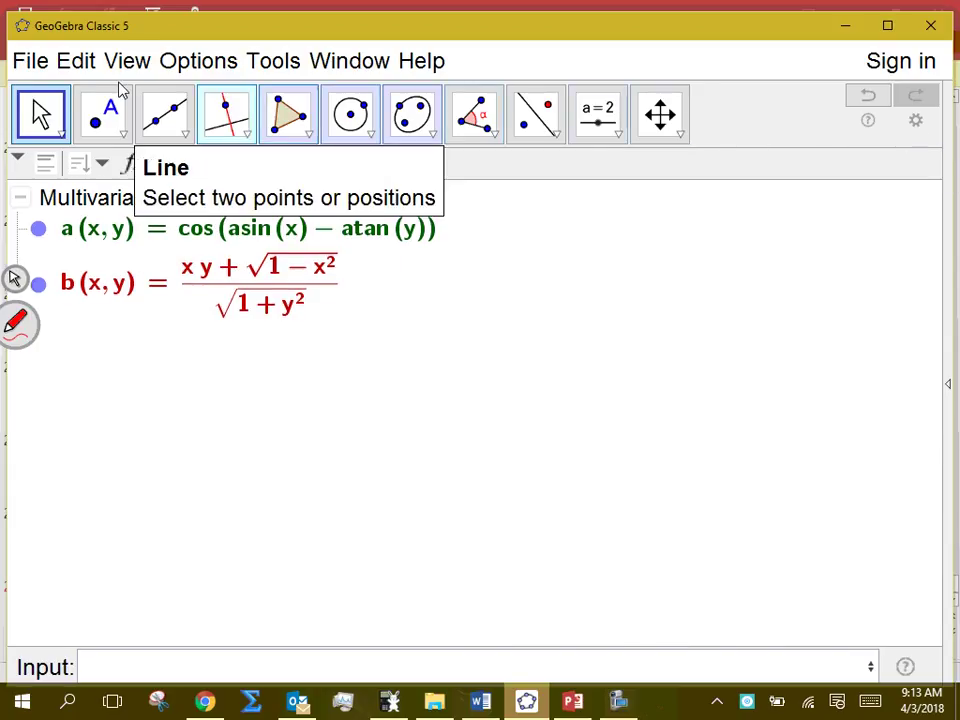
{"action": "left_click", "coordinate": [127, 62]}
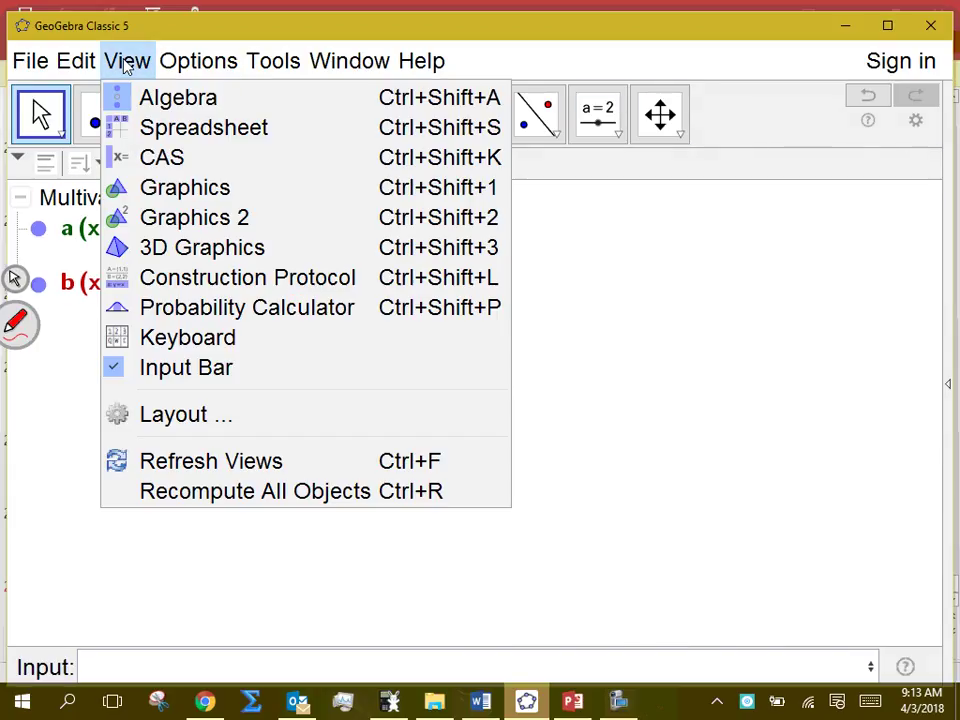
{"action": "left_click", "coordinate": [176, 245]}
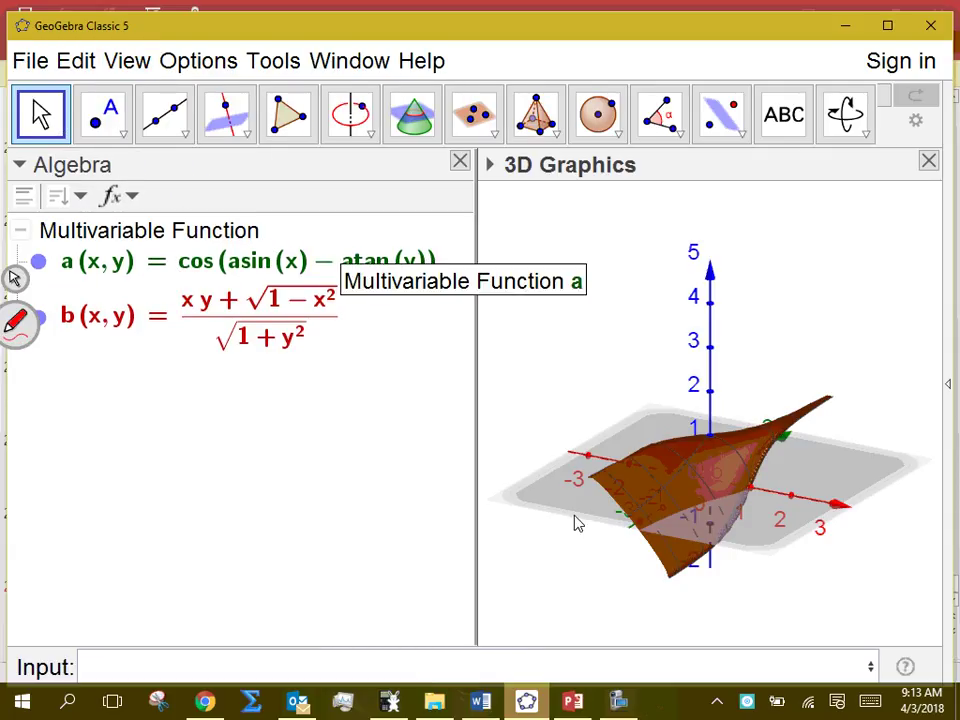
Rotate the 3D view to look down on green surface a
{"action": "left_click_drag", "start_coordinate": [577, 522], "coordinate": [229, 441]}
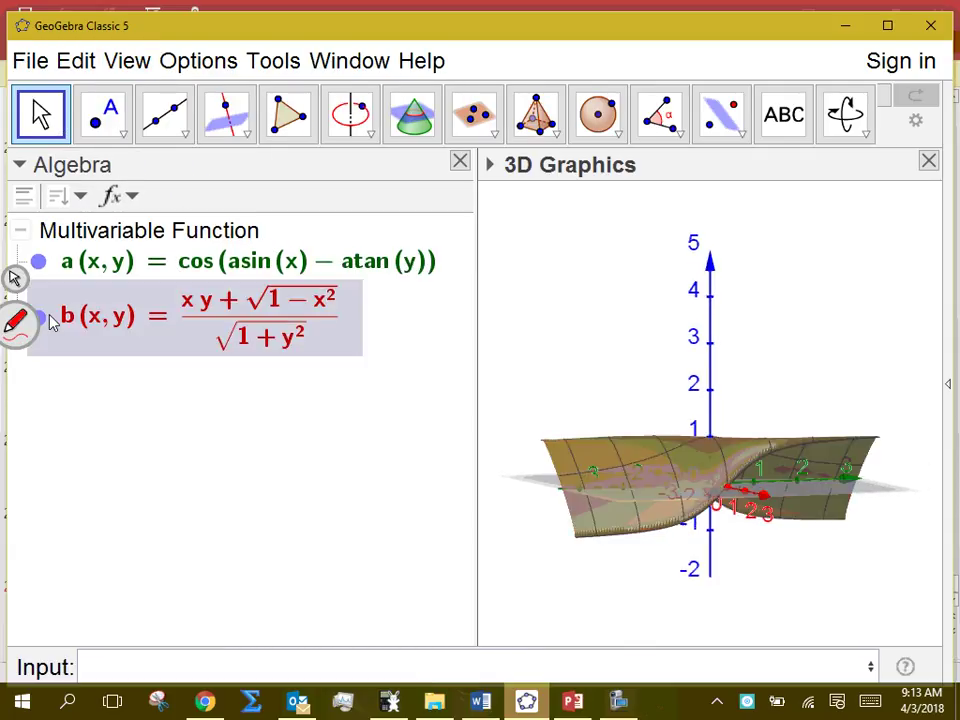
{"action": "left_click_drag", "start_coordinate": [591, 527], "coordinate": [695, 510]}
{"action": "left_click_drag", "start_coordinate": [591, 497], "coordinate": [642, 474]}
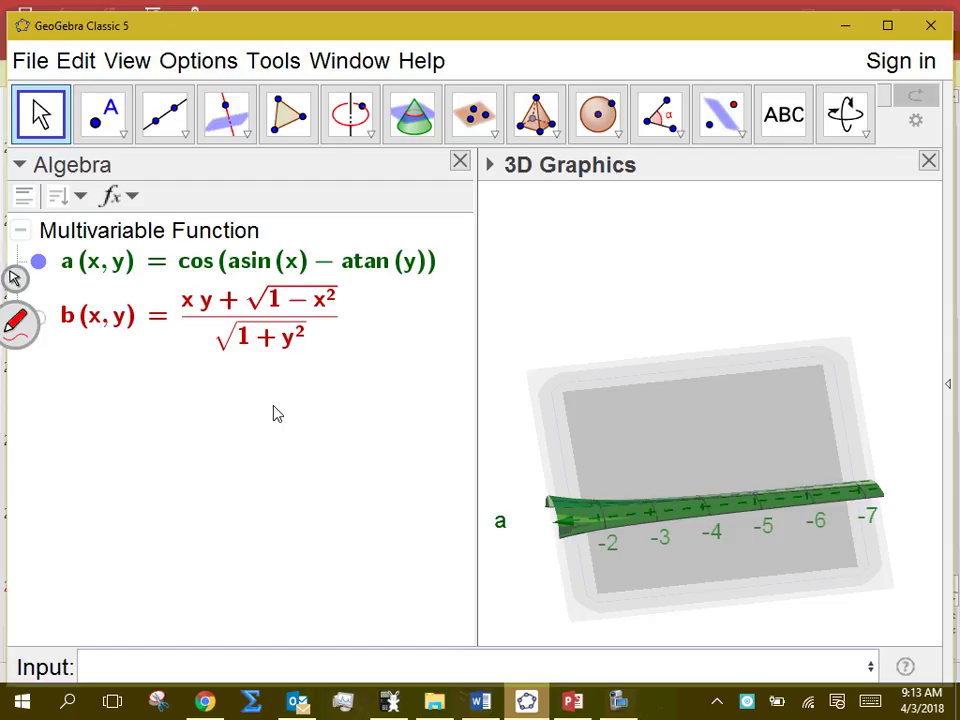
Reset the 3D view to Standard View, orbit it, and make surface b visible again
{"action": "key", "text": "ctrl+m"}
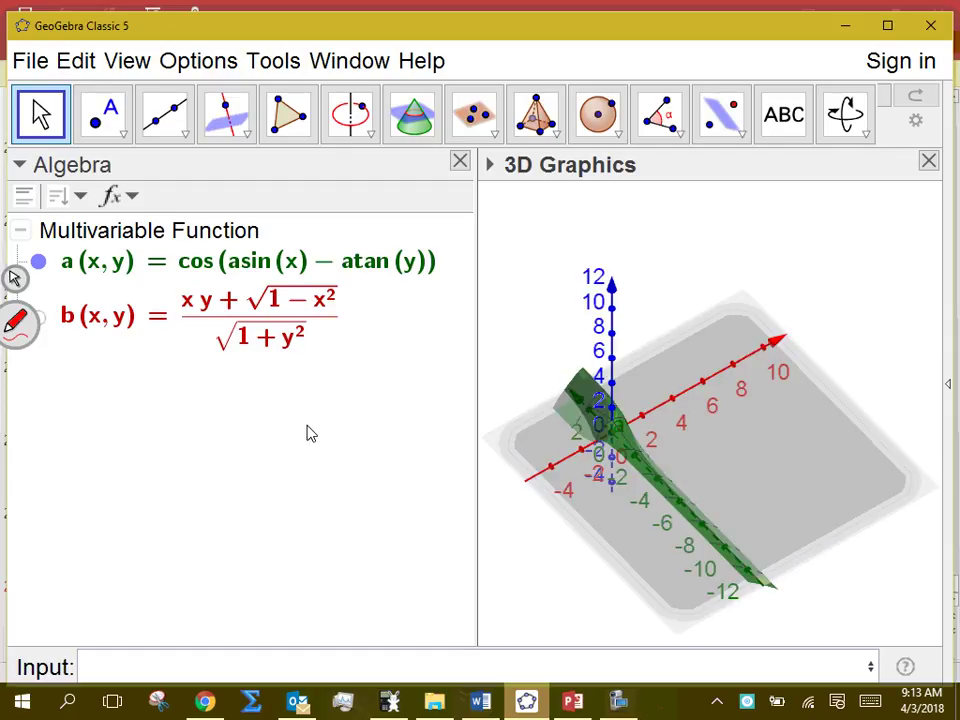
{"action": "right_click", "coordinate": [676, 590]}
{"action": "left_click", "coordinate": [761, 653]}
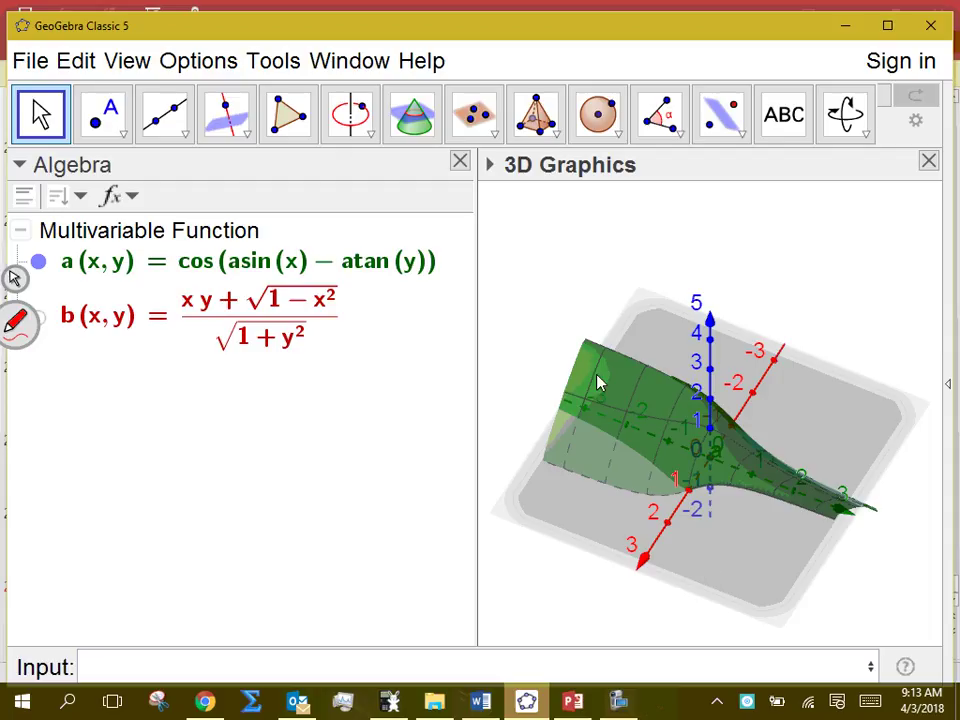
{"action": "left_click_drag", "start_coordinate": [612, 602], "coordinate": [718, 579]}
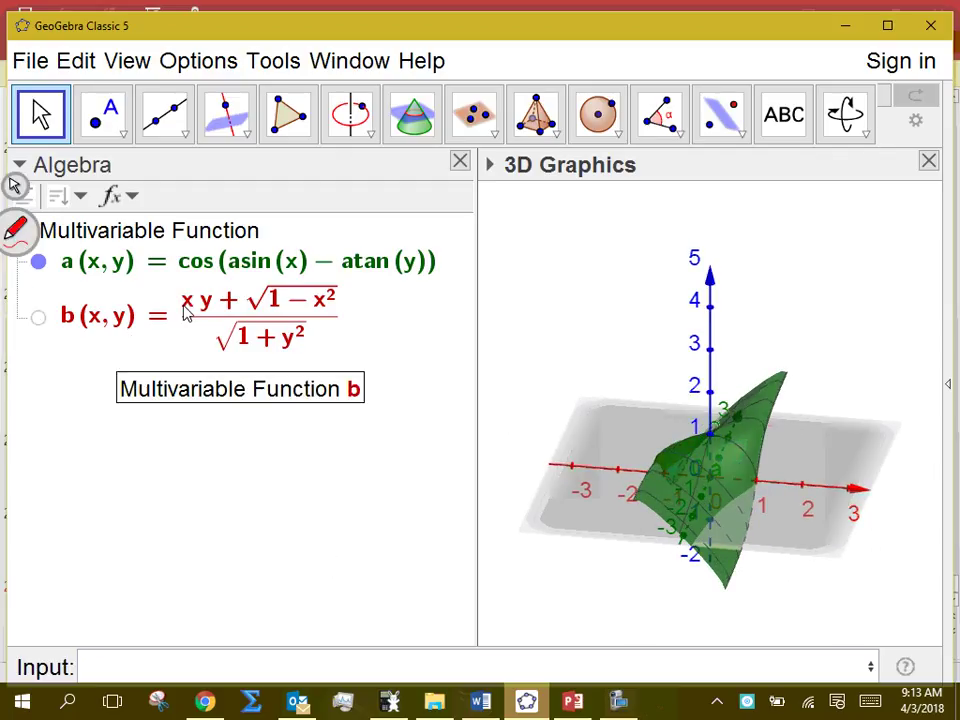
{"action": "left_click", "coordinate": [40, 320]}
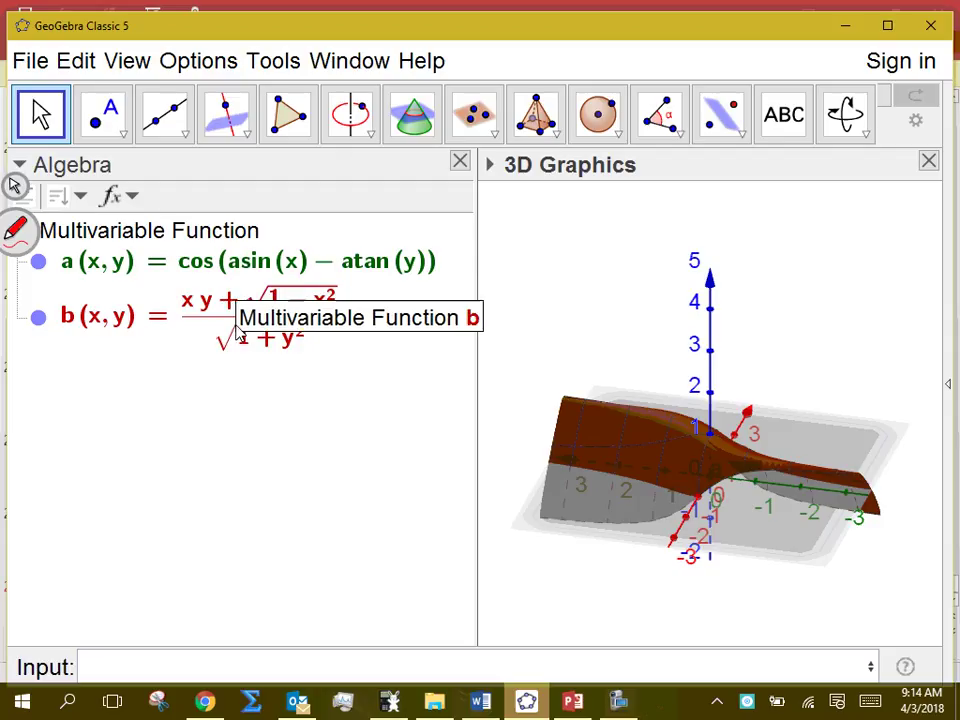
Replace x with π/3 and y with π/6 in a, giving cos(asin(π/3) − atan(π/6))
{"action": "double_click", "coordinate": [306, 274]}
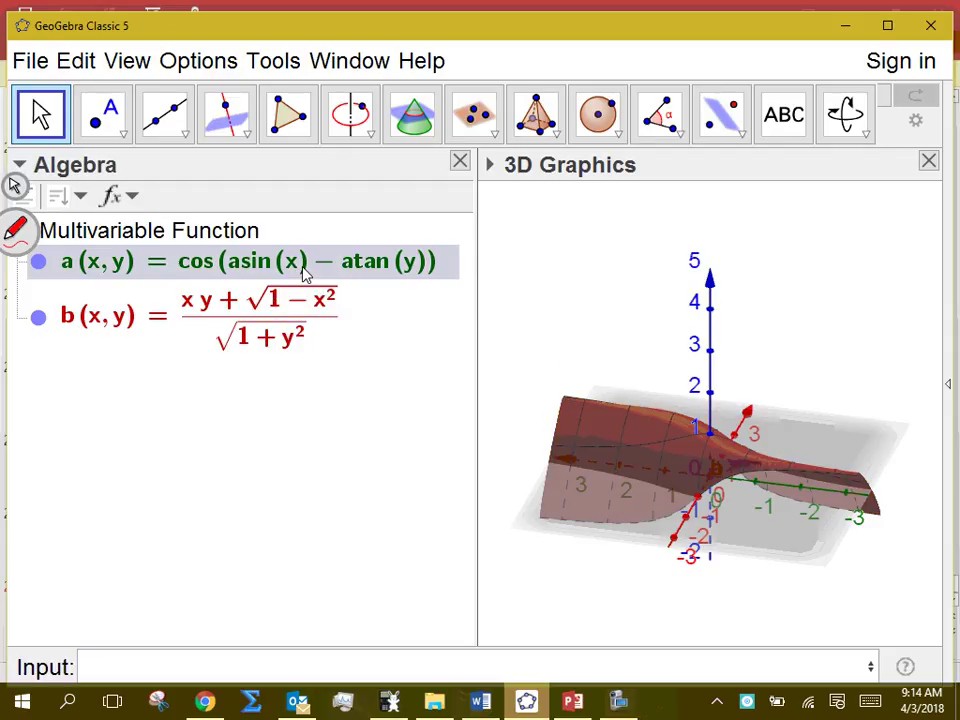
{"action": "left_click", "coordinate": [215, 266]}
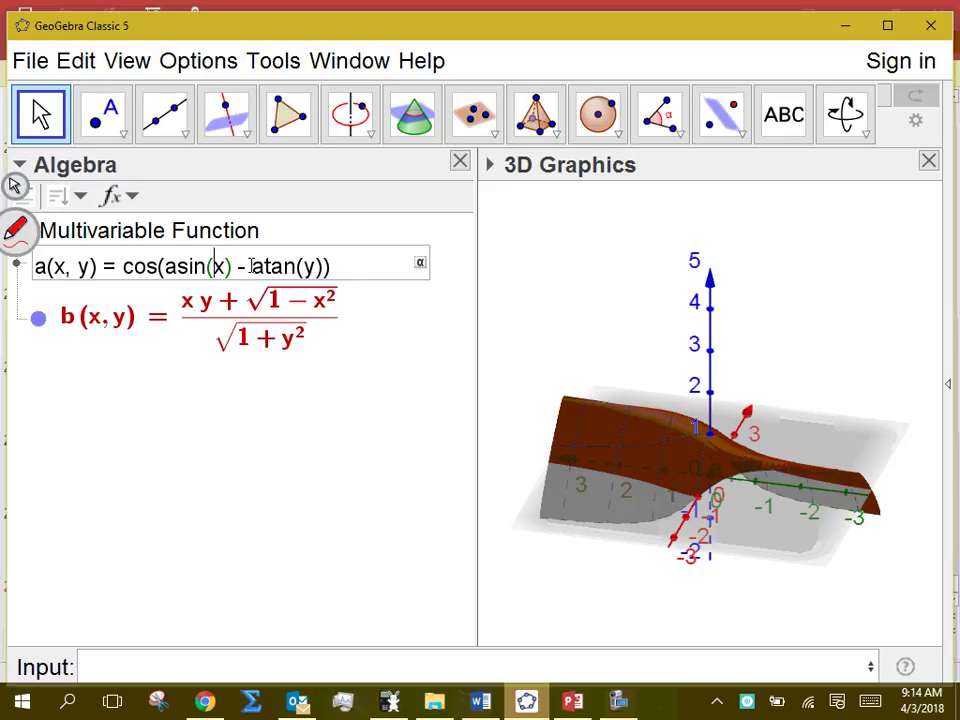
{"action": "key", "text": "Delete"}
{"action": "type", "text": "pi/"}
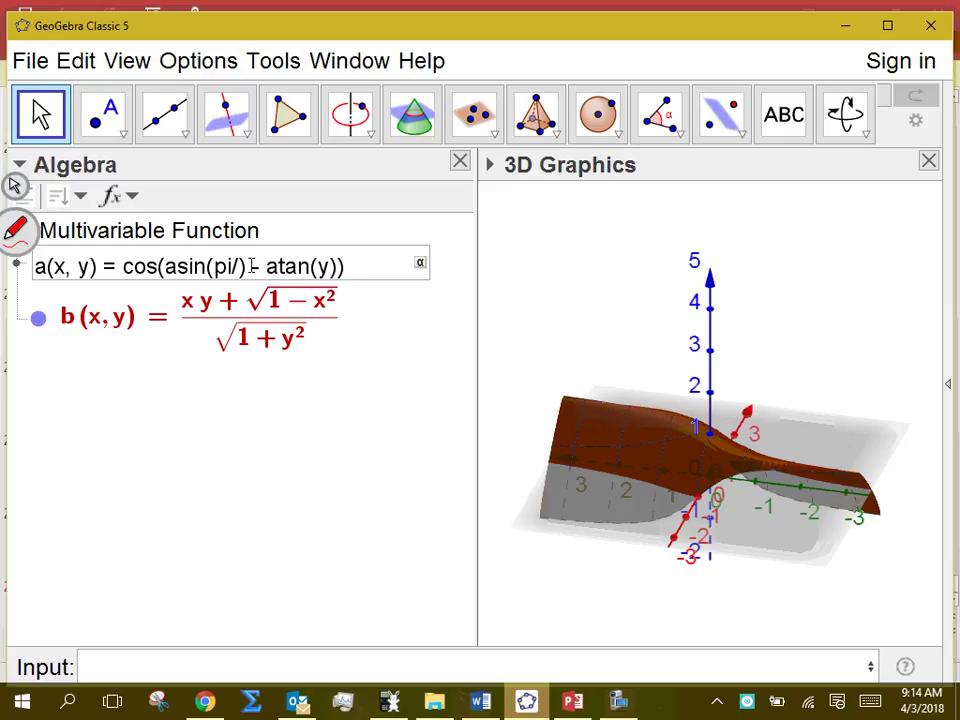
{"action": "type", "text": "3"}
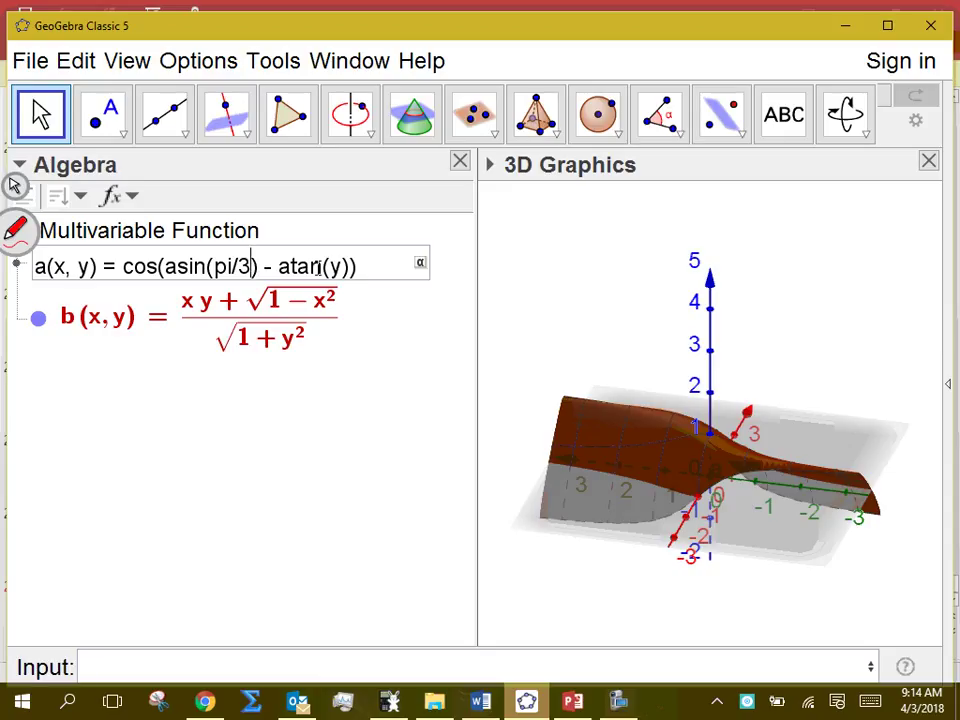
{"action": "type", "text": "pi/6"}
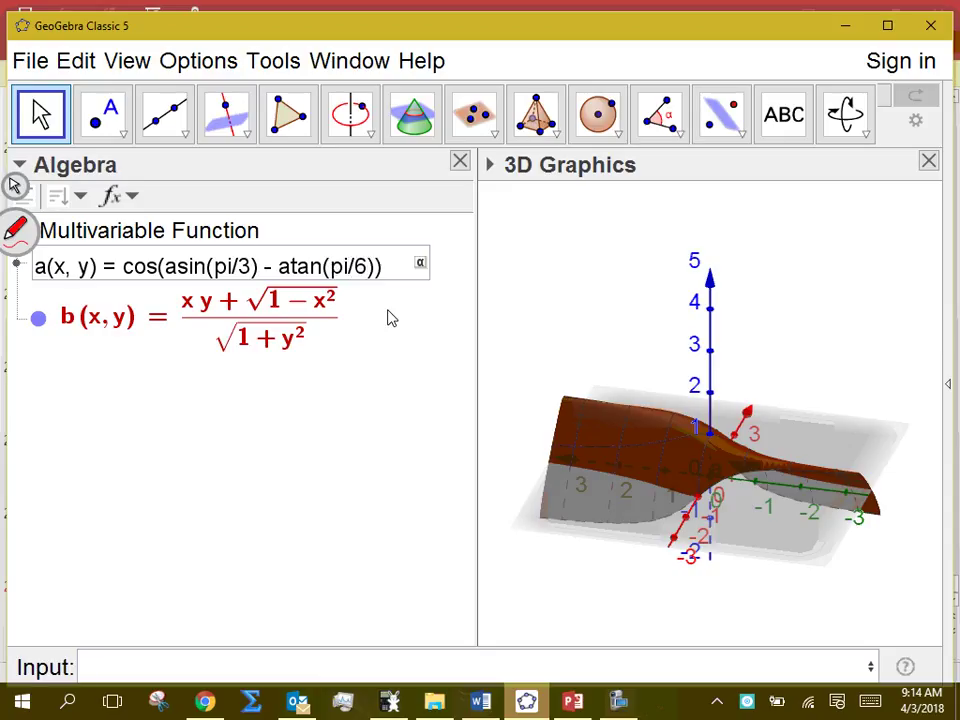
{"action": "key", "text": "Return"}
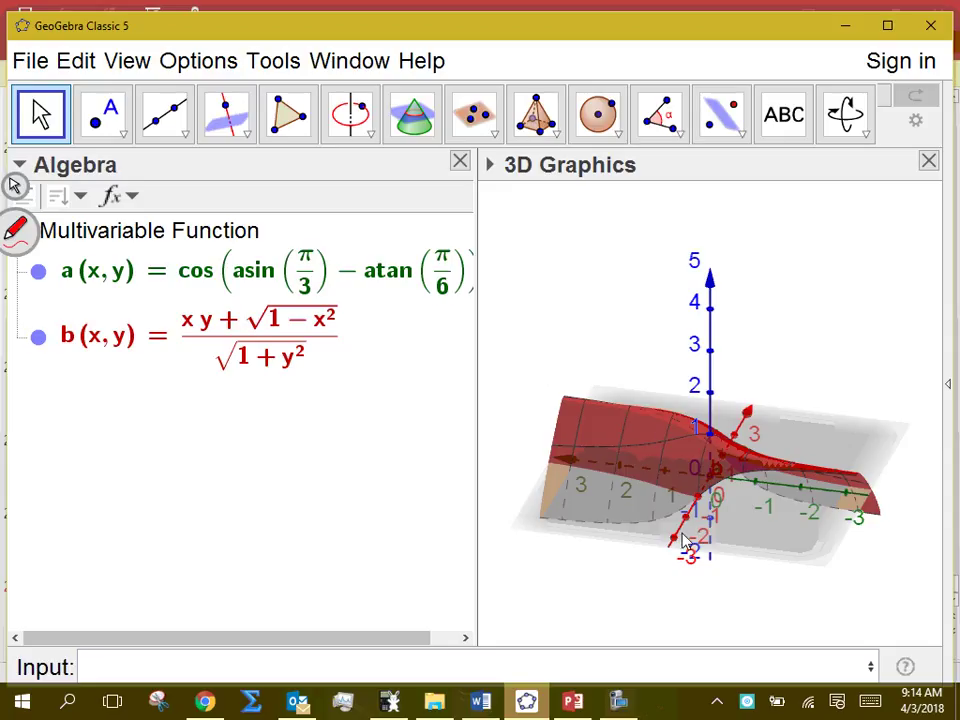
{"action": "left_click_drag", "start_coordinate": [683, 540], "coordinate": [853, 570]}
Zoom the 3D view out and widen the Algebra panel to show a's full formula
{"action": "scroll", "coordinate": [686, 558], "scroll_direction": "down", "scroll_amount": 1}
{"action": "scroll", "coordinate": [686, 558], "scroll_direction": "down", "scroll_amount": 2}
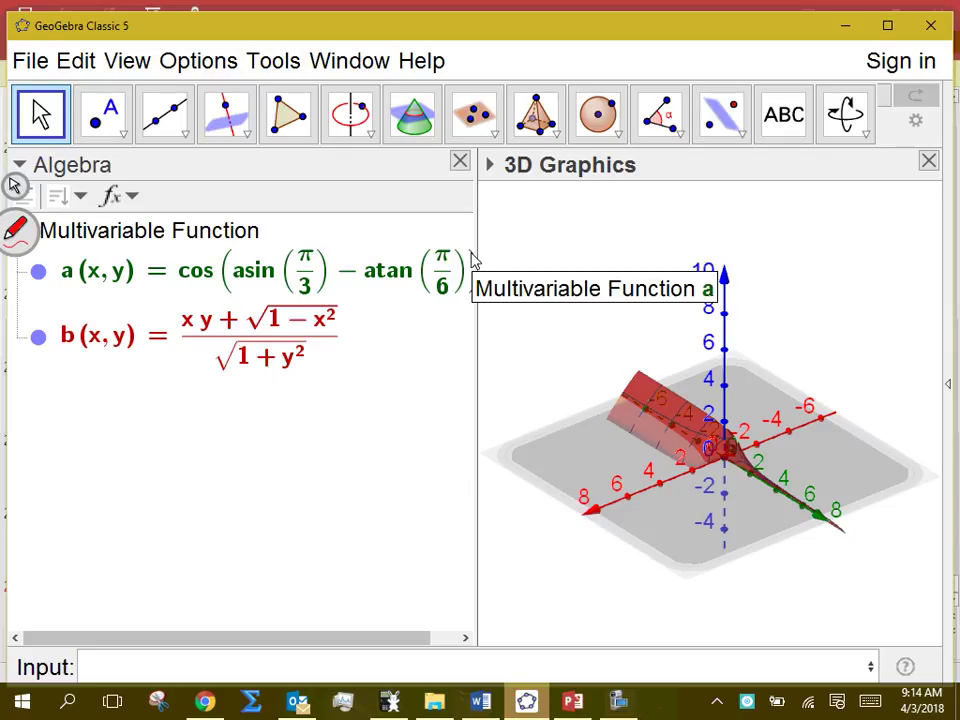
{"action": "left_click_drag", "start_coordinate": [474, 251], "coordinate": [505, 251]}
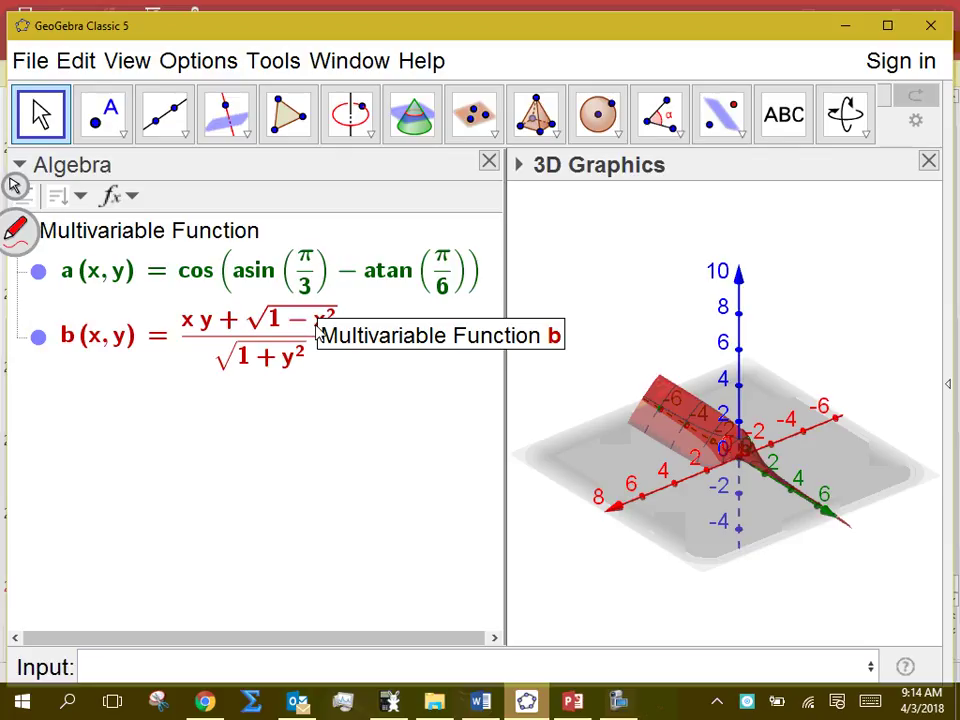
Swap a's constants to cos(asin(π/6) − atan(π/3)), making it a flat green plane
{"action": "left_click", "coordinate": [347, 281]}
{"action": "left_click", "coordinate": [314, 271]}
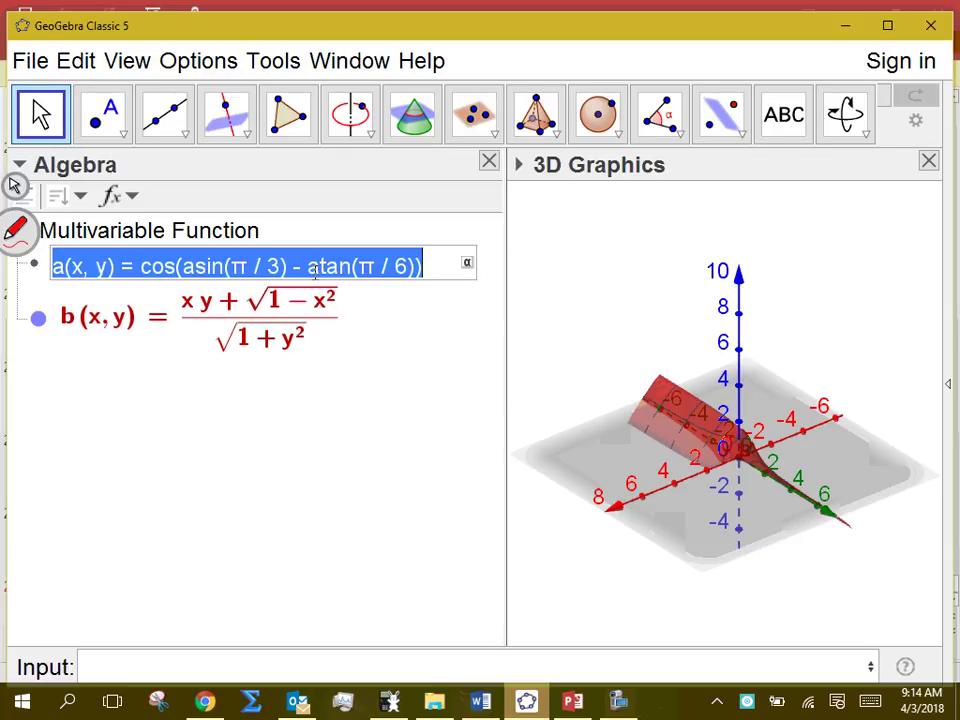
{"action": "left_click", "coordinate": [283, 268]}
{"action": "key", "text": "BackSpace"}
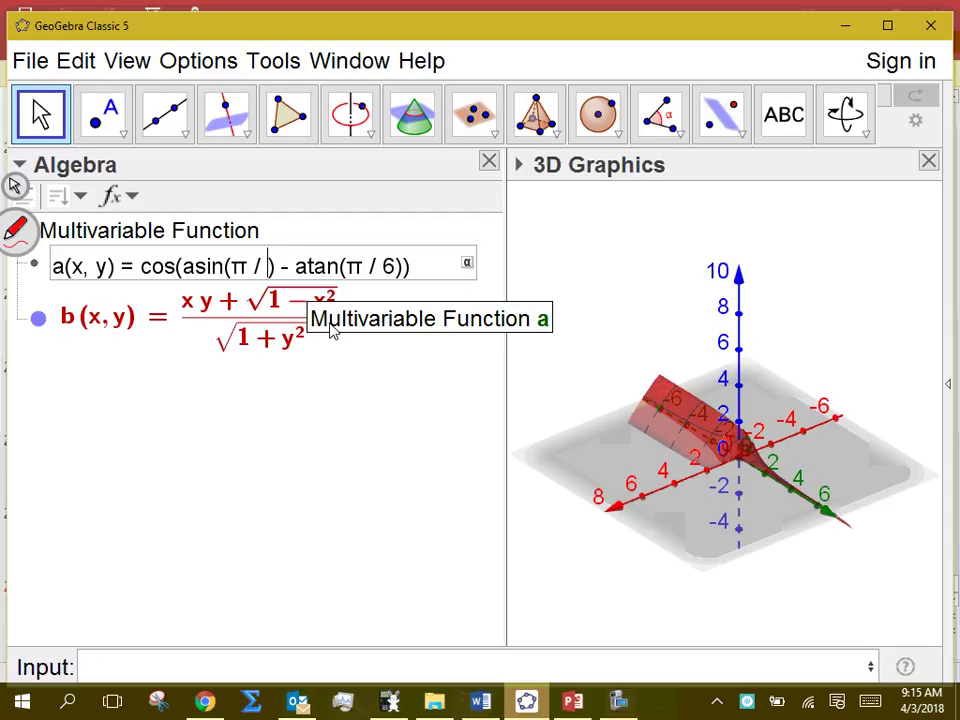
{"action": "type", "text": "6"}
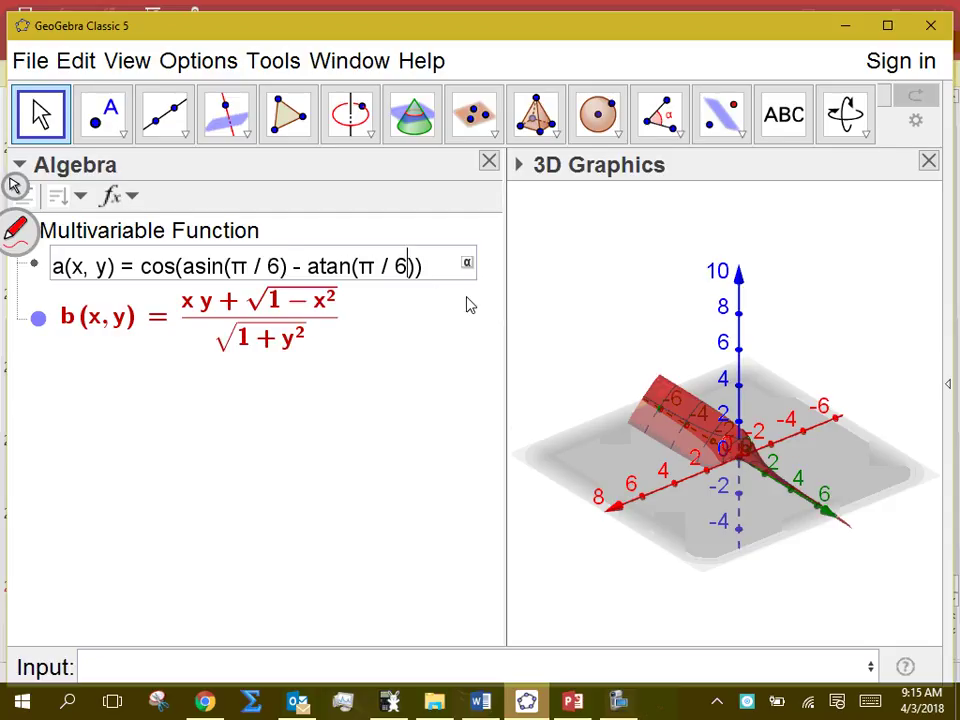
{"action": "key", "text": "BackSpace"}
{"action": "type", "text": "3"}
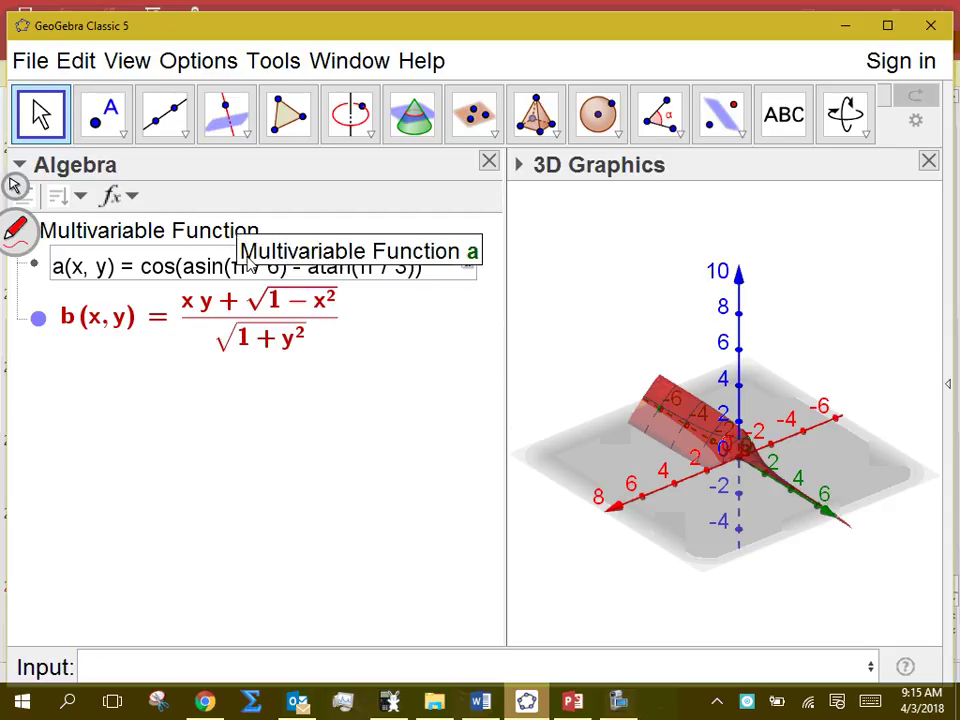
{"action": "key", "text": "Return"}
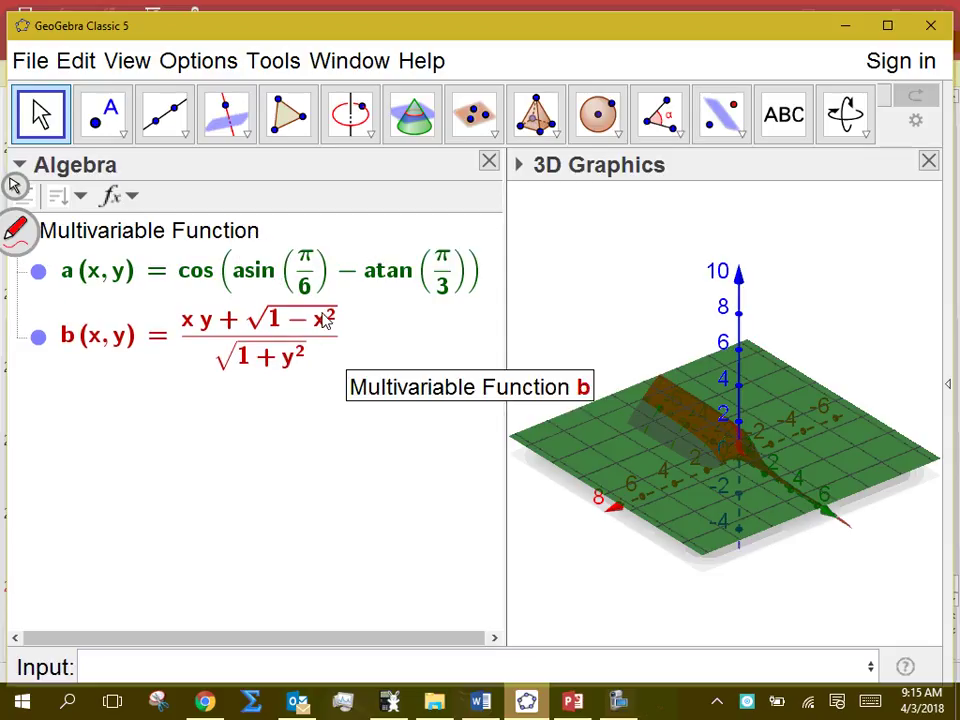
Rotate the view and use the Point tool to place point A (4.1, 4.32, 0.97) on the plane
{"action": "left_click_drag", "start_coordinate": [630, 512], "coordinate": [699, 510]}
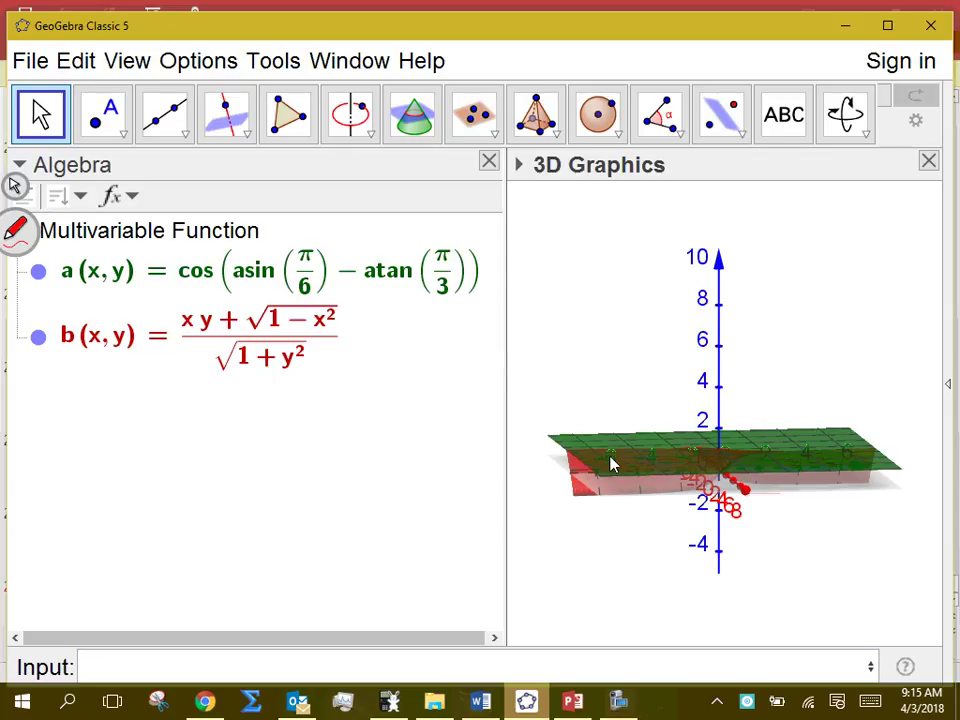
{"action": "left_click_drag", "start_coordinate": [611, 461], "coordinate": [744, 574]}
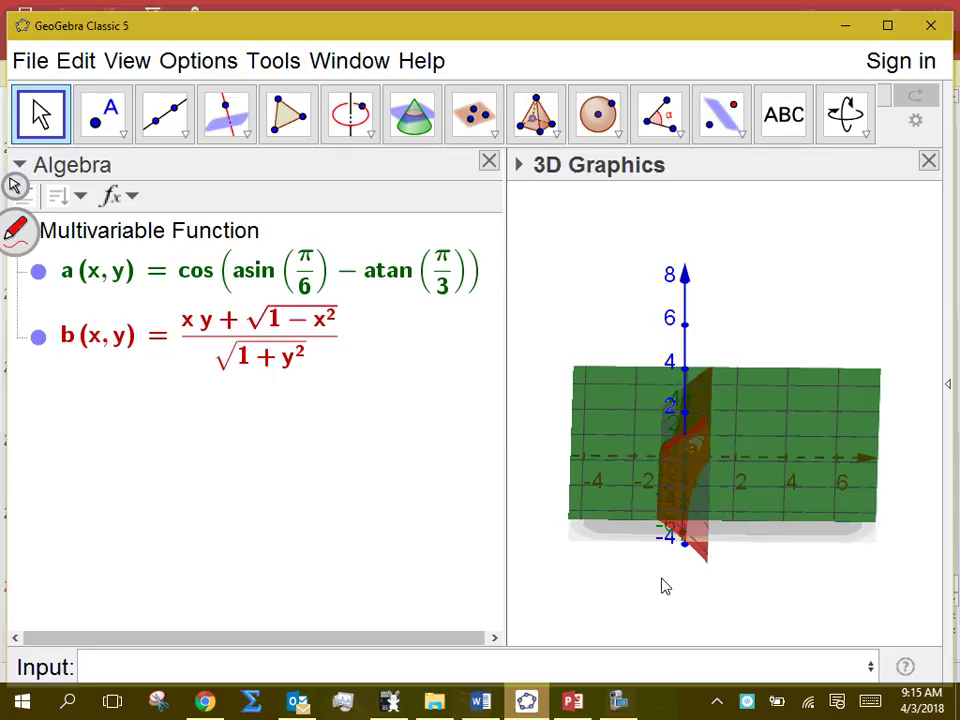
{"action": "left_click_drag", "start_coordinate": [665, 586], "coordinate": [679, 542]}
{"action": "left_click", "coordinate": [108, 125]}
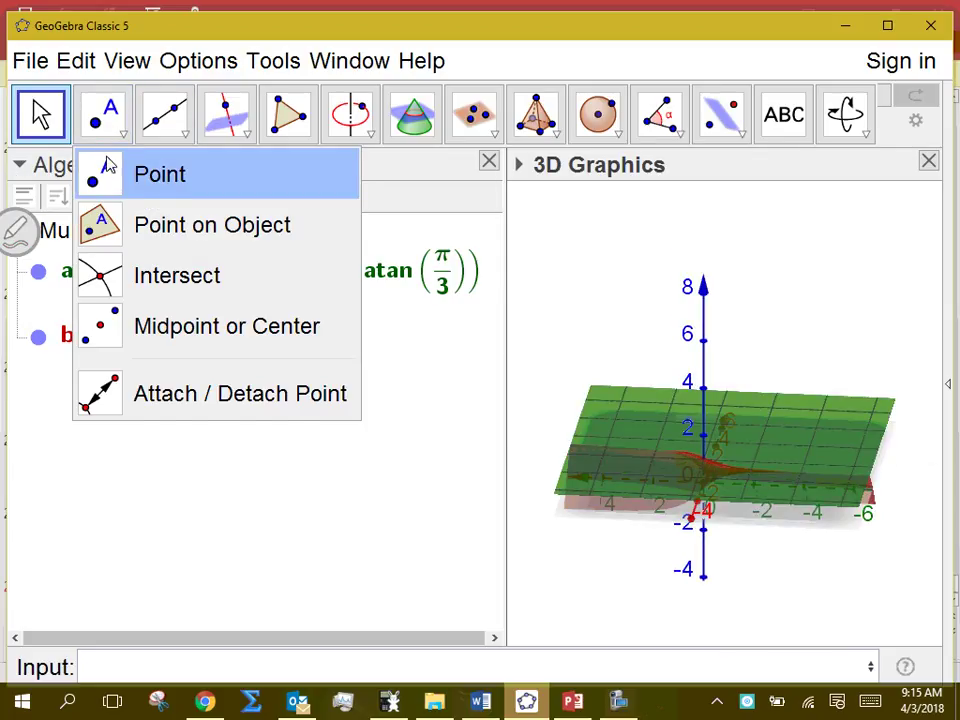
{"action": "left_click", "coordinate": [108, 168]}
{"action": "left_click", "coordinate": [608, 422]}
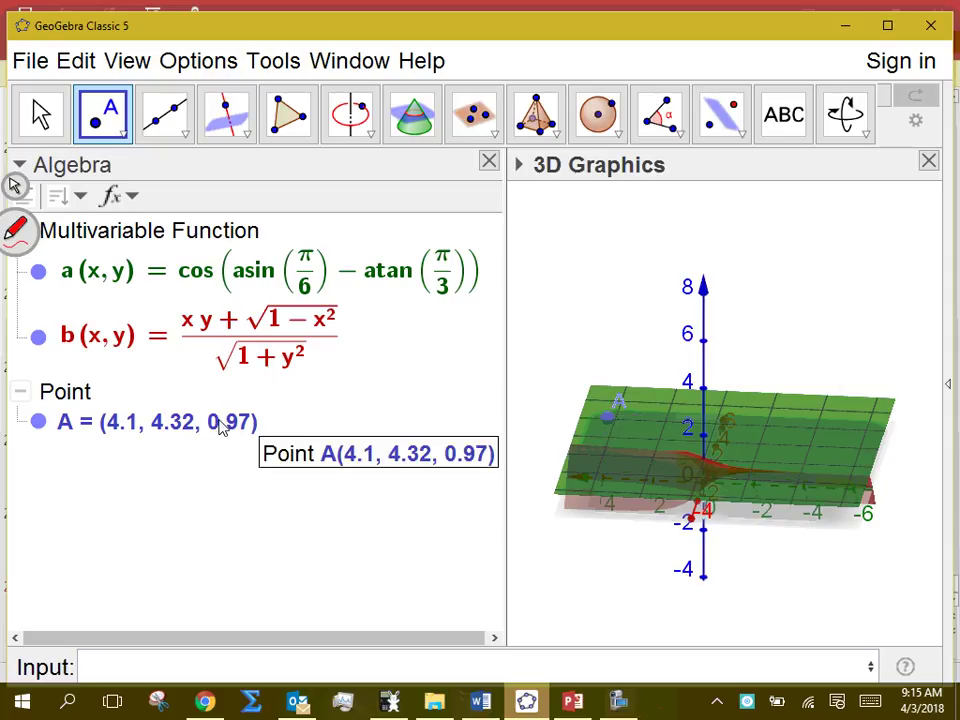
Switch to the Move tool and orbit the 3D view around surfaces a and b
{"action": "left_click", "coordinate": [52, 137]}
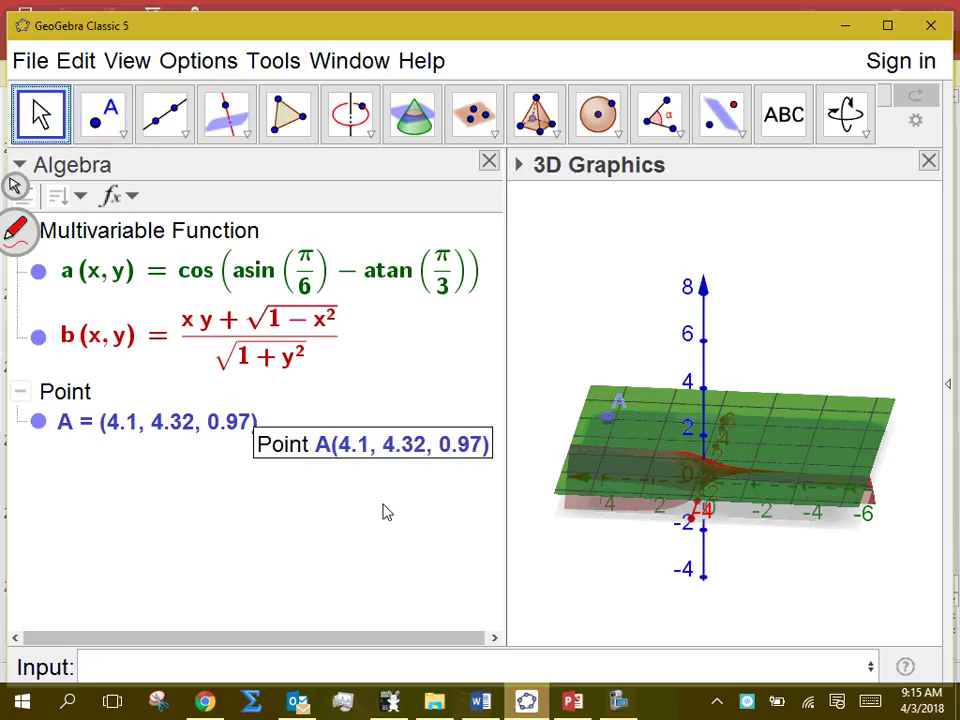
{"action": "left_click_drag", "start_coordinate": [527, 570], "coordinate": [484, 540]}
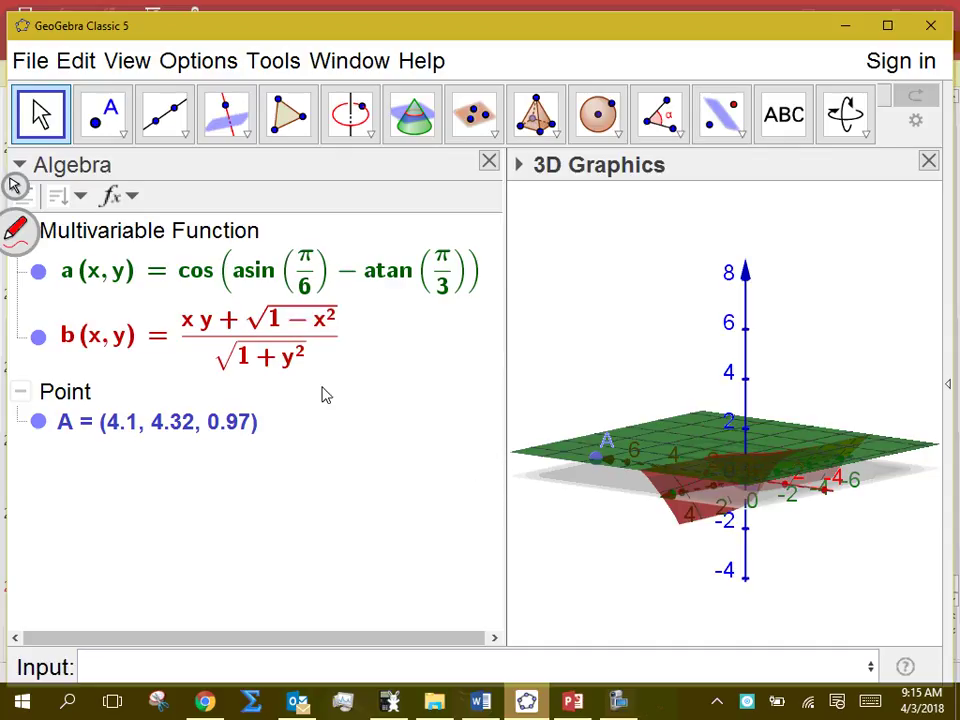
{"action": "left_click_drag", "start_coordinate": [590, 570], "coordinate": [521, 559]}
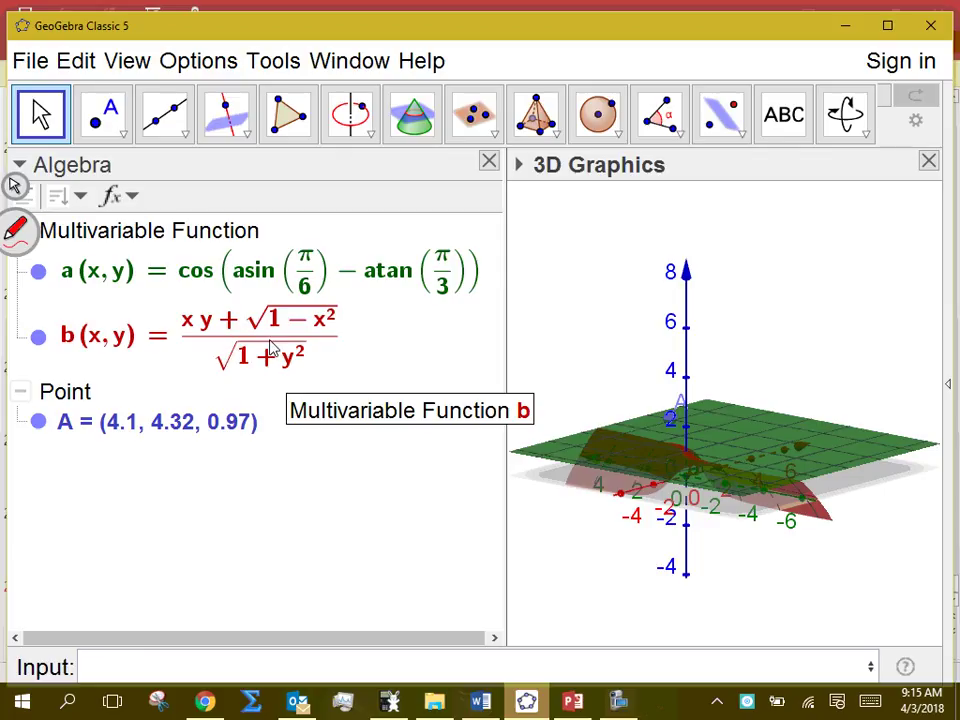
In b's numerator, replace the xy term with π/6·π/3
{"action": "double_click", "coordinate": [160, 322]}
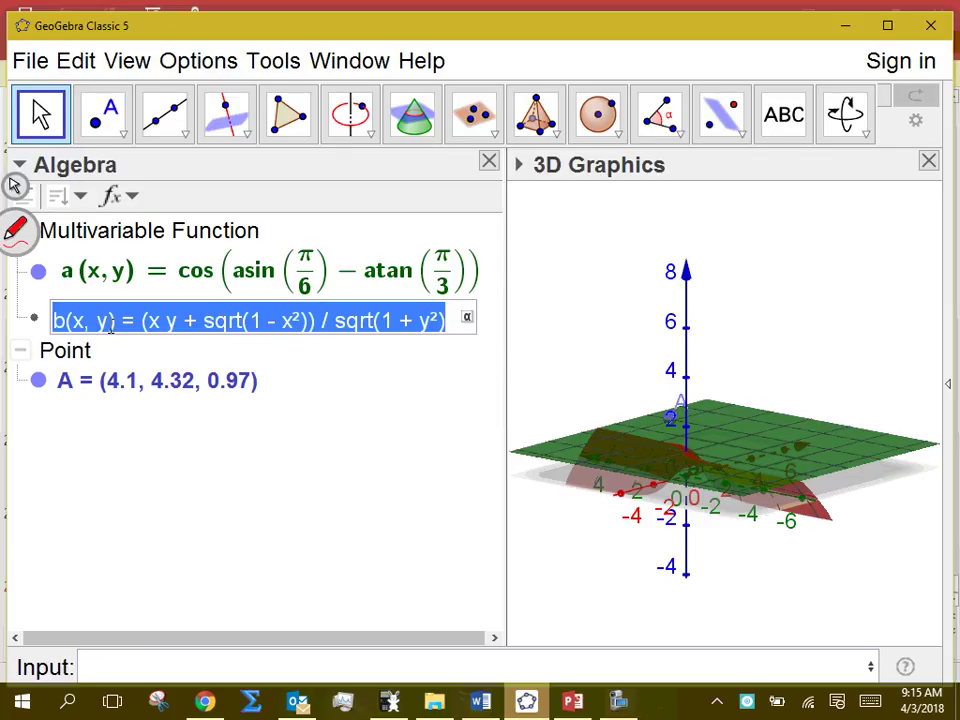
{"action": "left_click", "coordinate": [160, 322]}
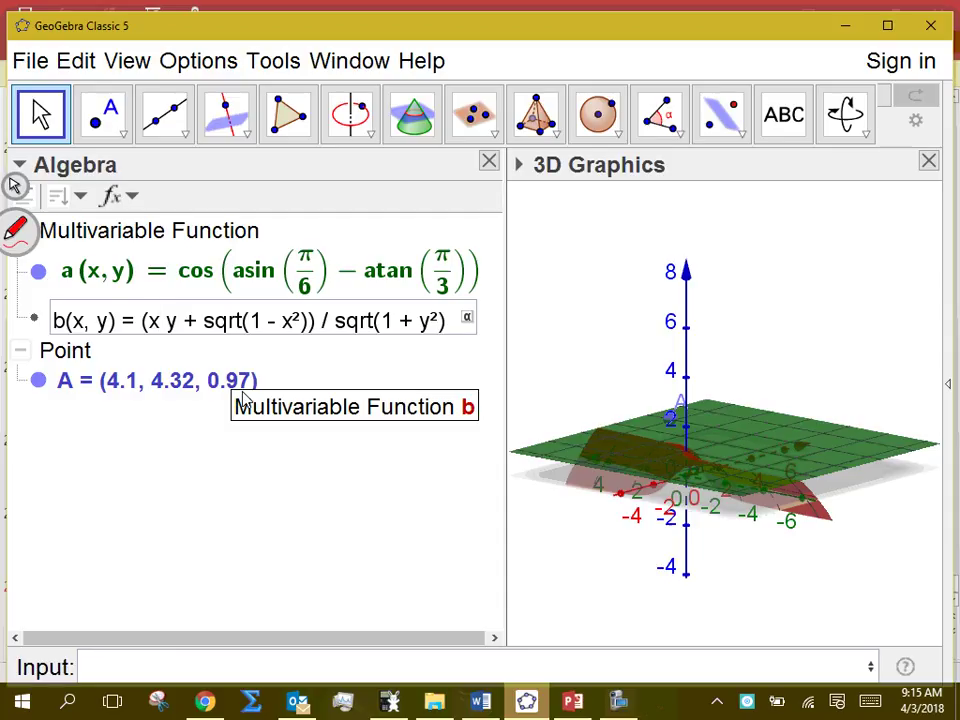
{"action": "key", "text": "BackSpace"}
{"action": "type", "text": "pi/5"}
{"action": "key", "text": "BackSpace"}
{"action": "type", "text": "6"}
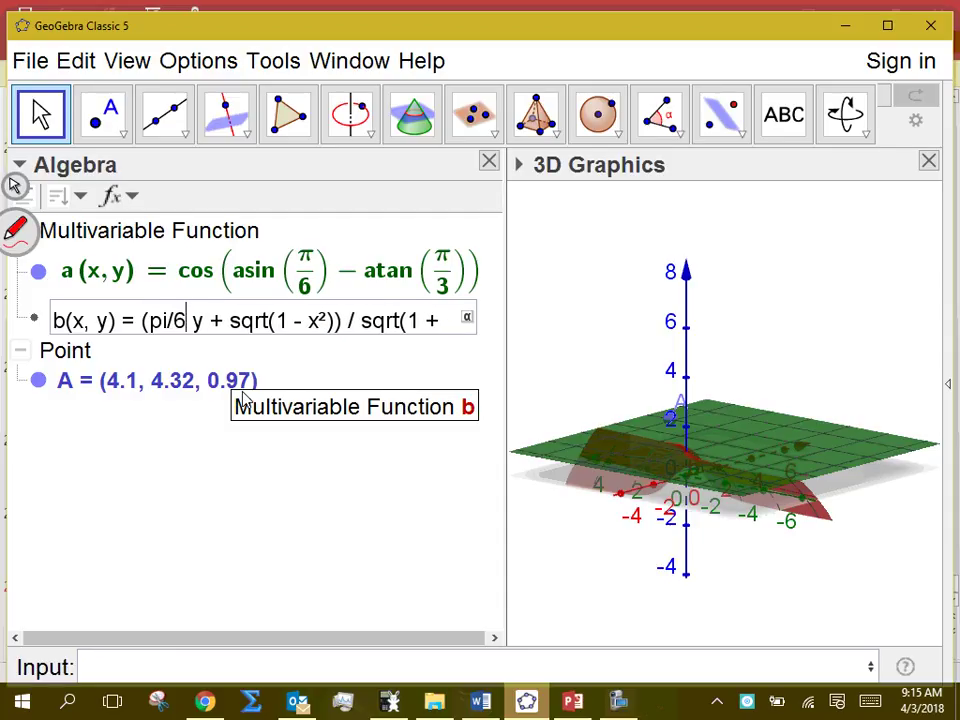
{"action": "type", "text": "*"}
{"action": "key", "text": "Right"}
{"action": "key", "text": "Right"}
{"action": "key", "text": "BackSpace"}
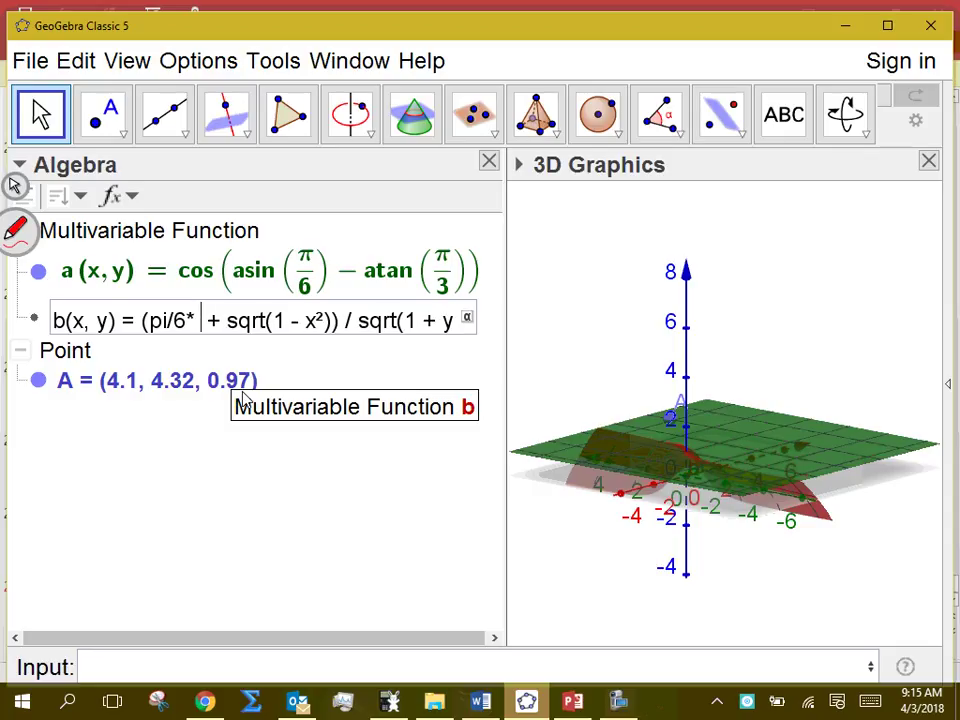
{"action": "type", "text": "pi/34"}
{"action": "key", "text": "BackSpace"}
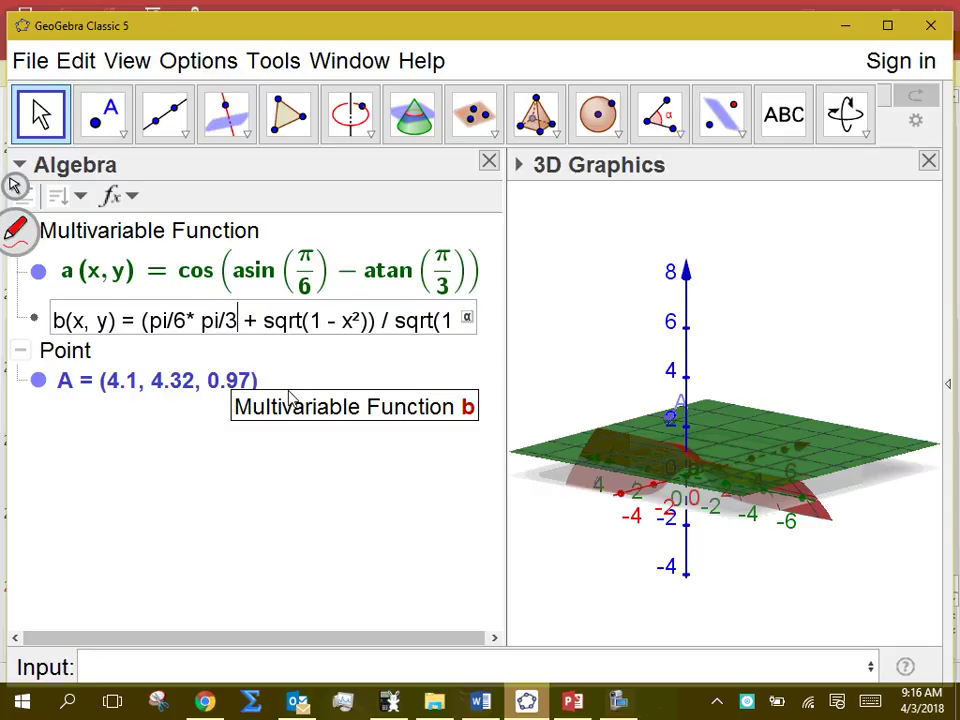
Replace x² with (π/6)² and y² with (π/3)² in b, then confirm the definition
{"action": "key", "text": "End"}
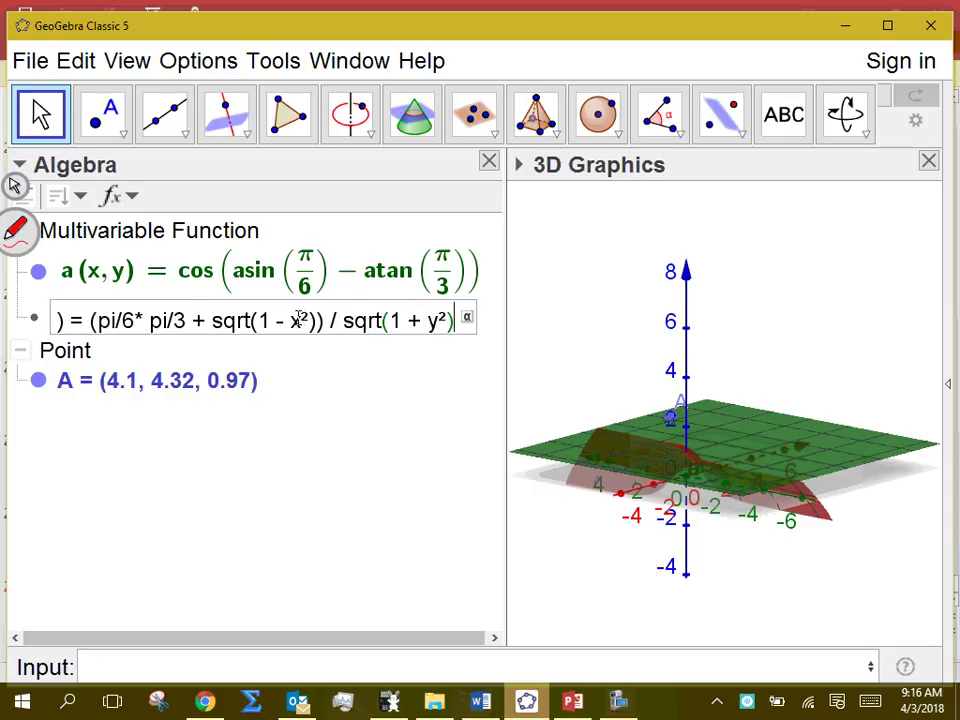
{"action": "key", "text": "Left"}
{"action": "key", "text": "Left"}
{"action": "key", "text": "Left"}
{"action": "key", "text": "Left"}
{"action": "key", "text": "Left"}
{"action": "key", "text": "Left"}
{"action": "key", "text": "Left"}
{"action": "key", "text": "Left"}
{"action": "key", "text": "Left"}
{"action": "key", "text": "Left"}
{"action": "key", "text": "Left"}
{"action": "key", "text": "Left"}
{"action": "key", "text": "Left"}
{"action": "key", "text": "Left"}
{"action": "key", "text": "Left"}
{"action": "key", "text": "Left"}
{"action": "key", "text": "Left"}
{"action": "key", "text": "Left"}
{"action": "key", "text": "BackSpace"}
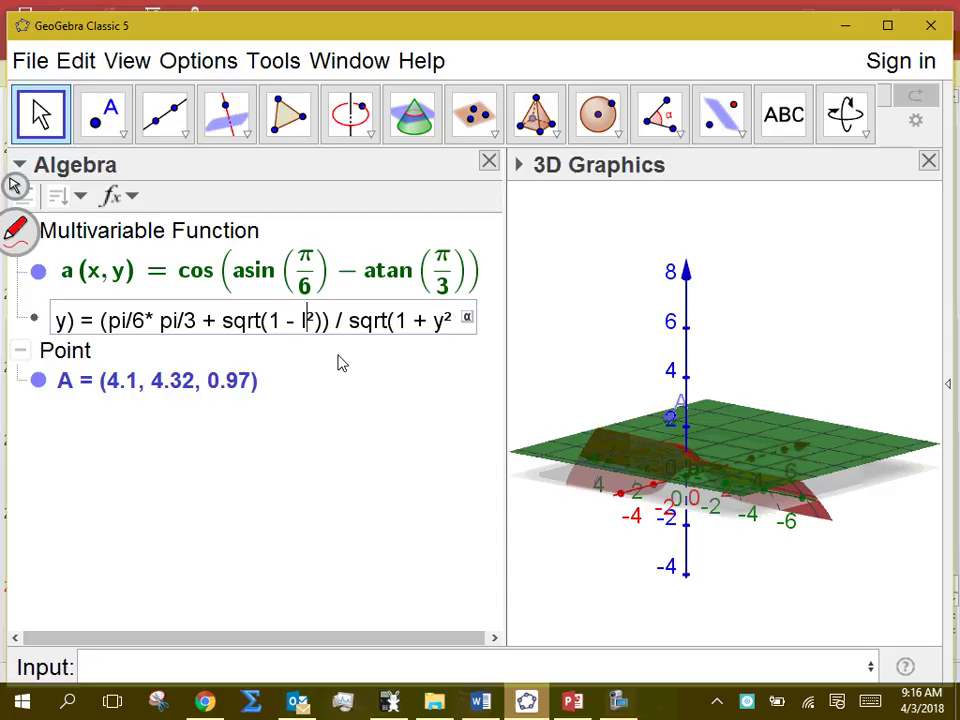
{"action": "type", "text": "(pi/6)"}
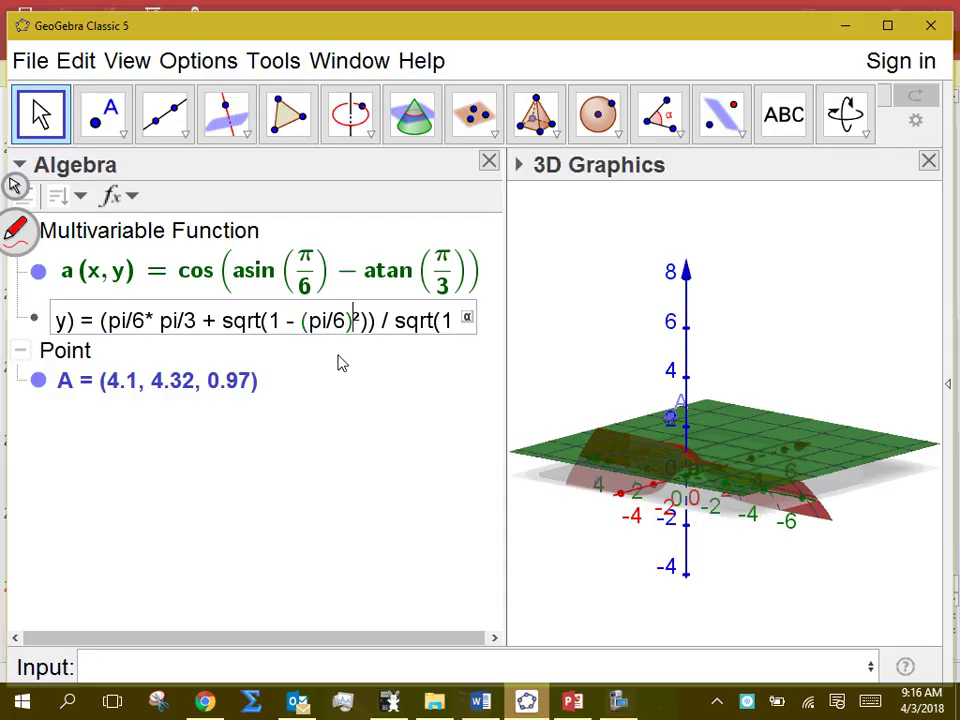
{"action": "left_click_drag", "start_coordinate": [440, 320], "coordinate": [484, 326]}
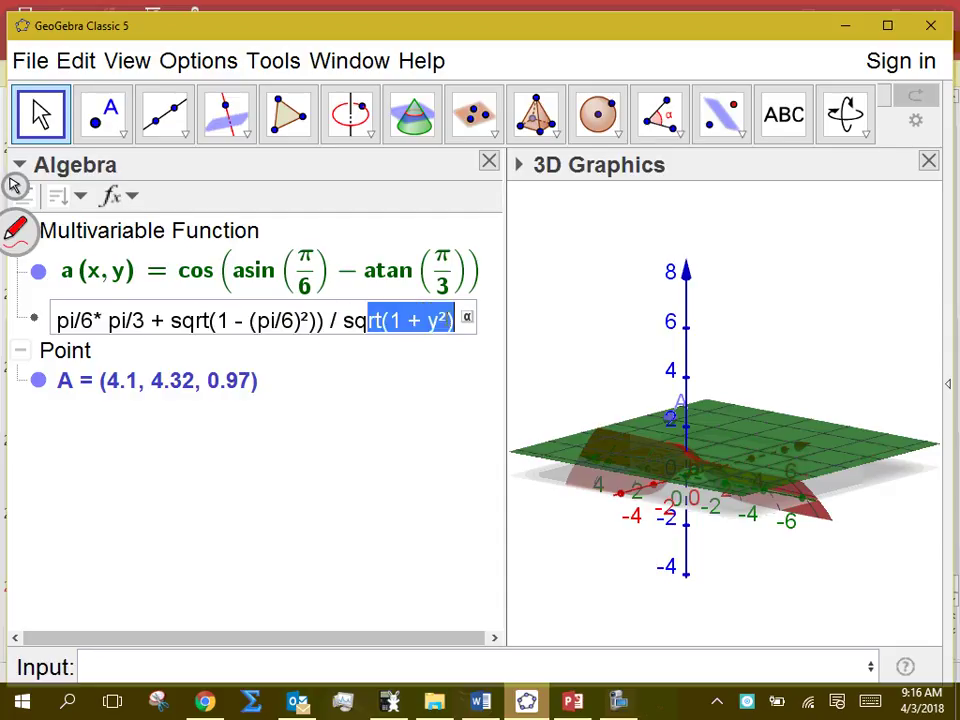
{"action": "left_click", "coordinate": [450, 320]}
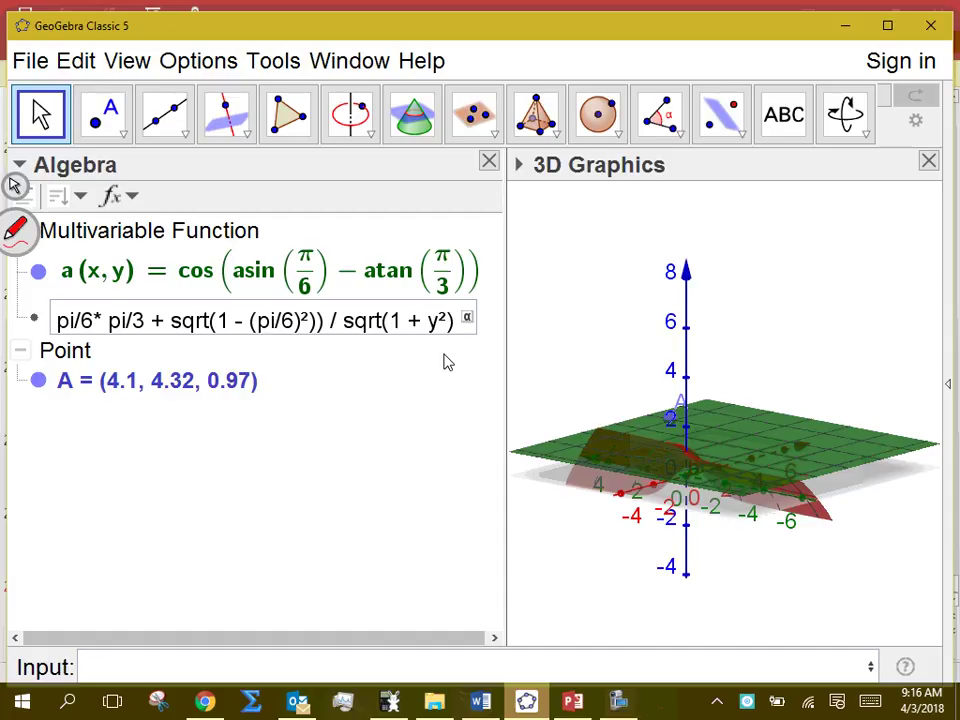
{"action": "key", "text": "Left"}
{"action": "key", "text": "Left"}
{"action": "key", "text": "BackSpace"}
{"action": "type", "text": "(pi/3)"}
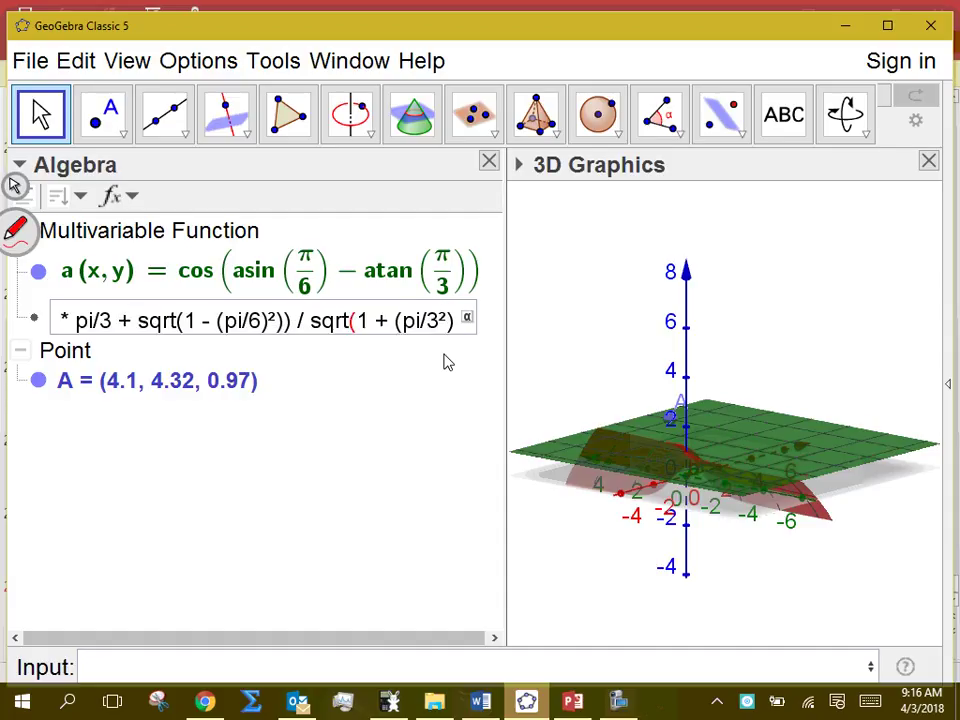
{"action": "key", "text": "Return"}
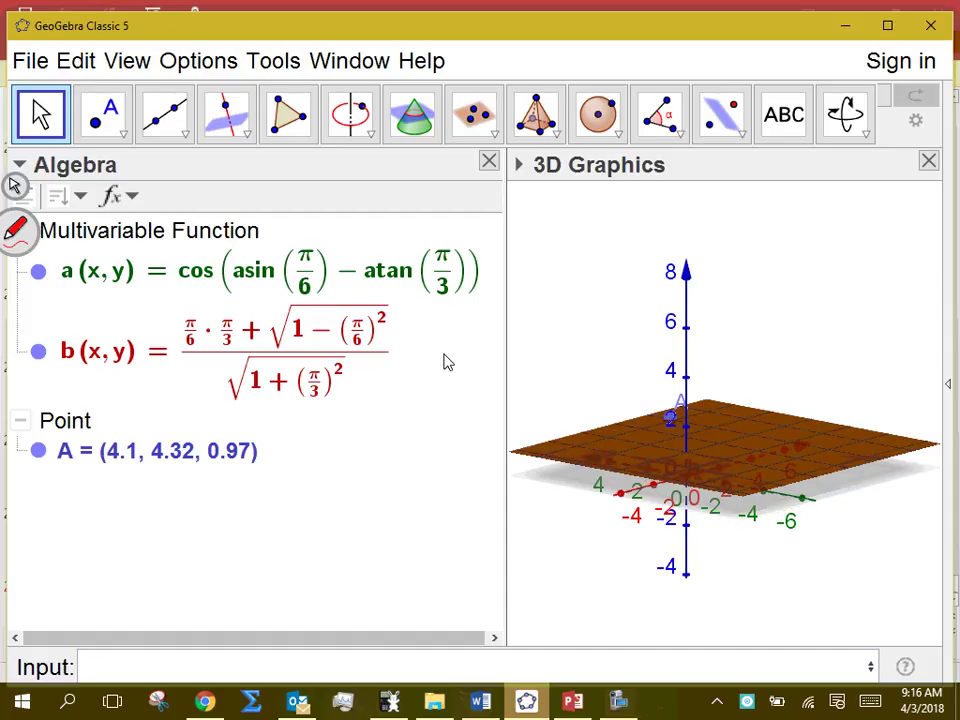
Orbit the 3D view to see the flat planes of a and b nearly edge-on
{"action": "left_click_drag", "start_coordinate": [594, 521], "coordinate": [655, 591]}
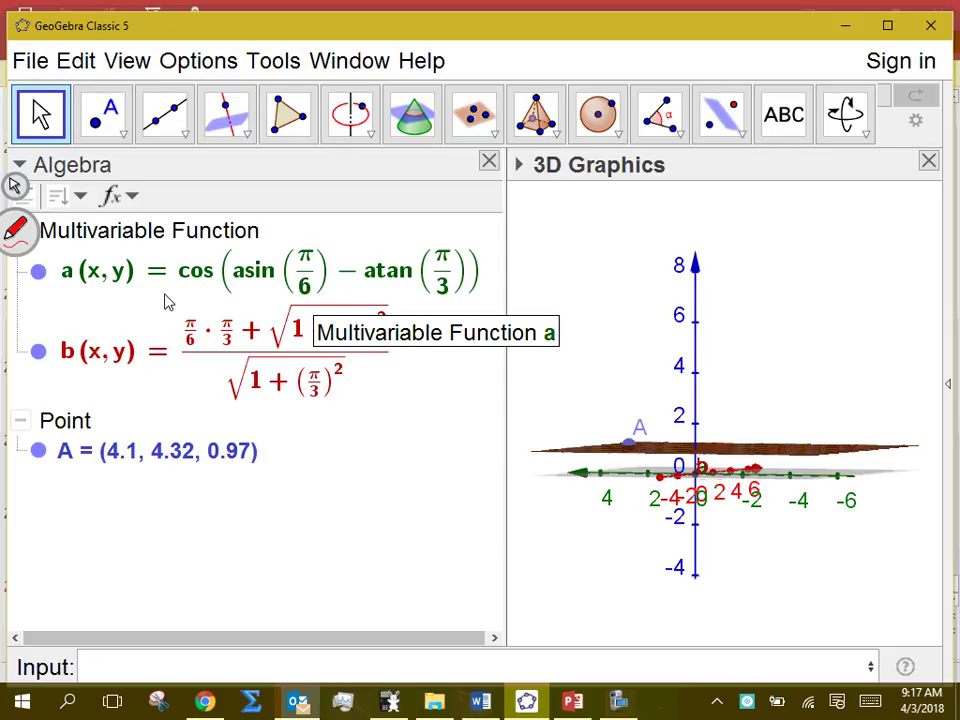
Try replacing π/3 in b's denominator with 2, then undo back to π/3
{"action": "left_click", "coordinate": [303, 365]}
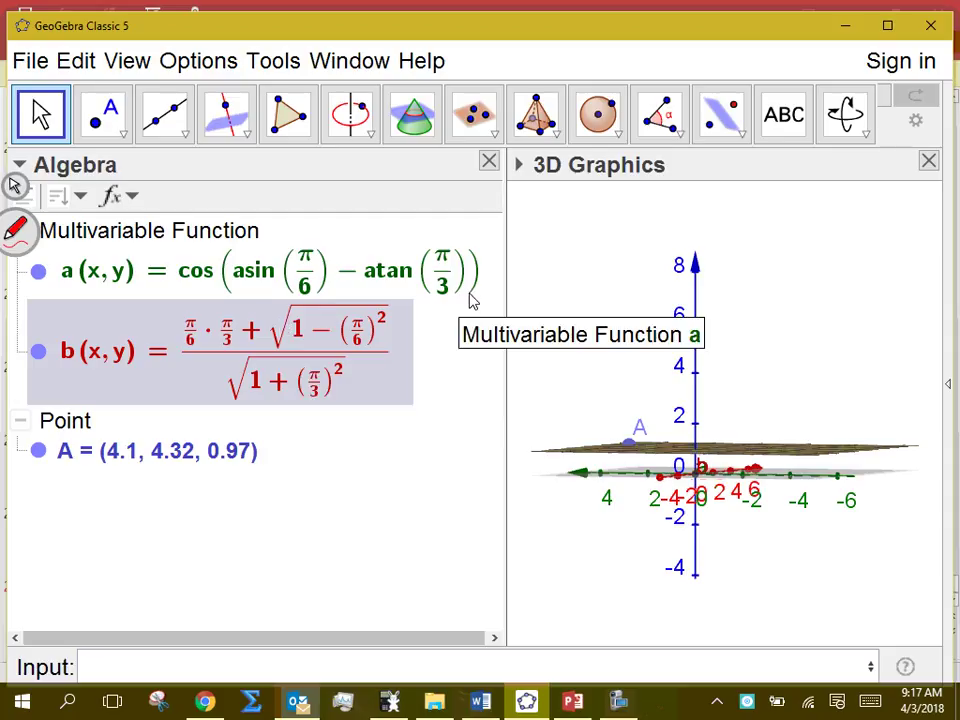
{"action": "left_click", "coordinate": [365, 342]}
{"action": "left_click", "coordinate": [437, 320]}
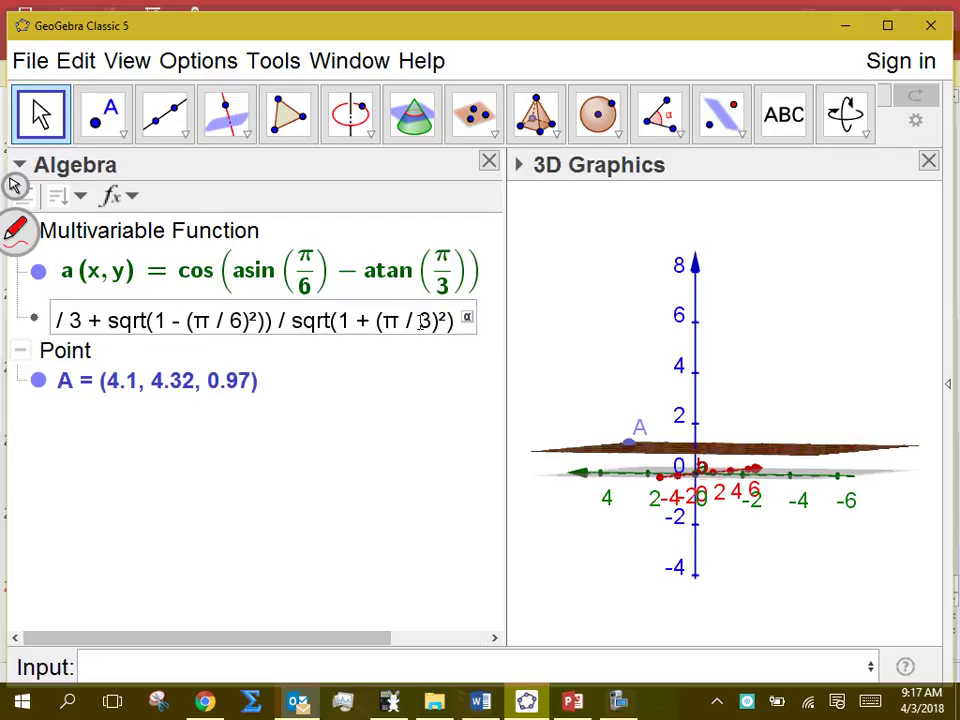
{"action": "left_click_drag", "start_coordinate": [437, 320], "coordinate": [381, 320]}
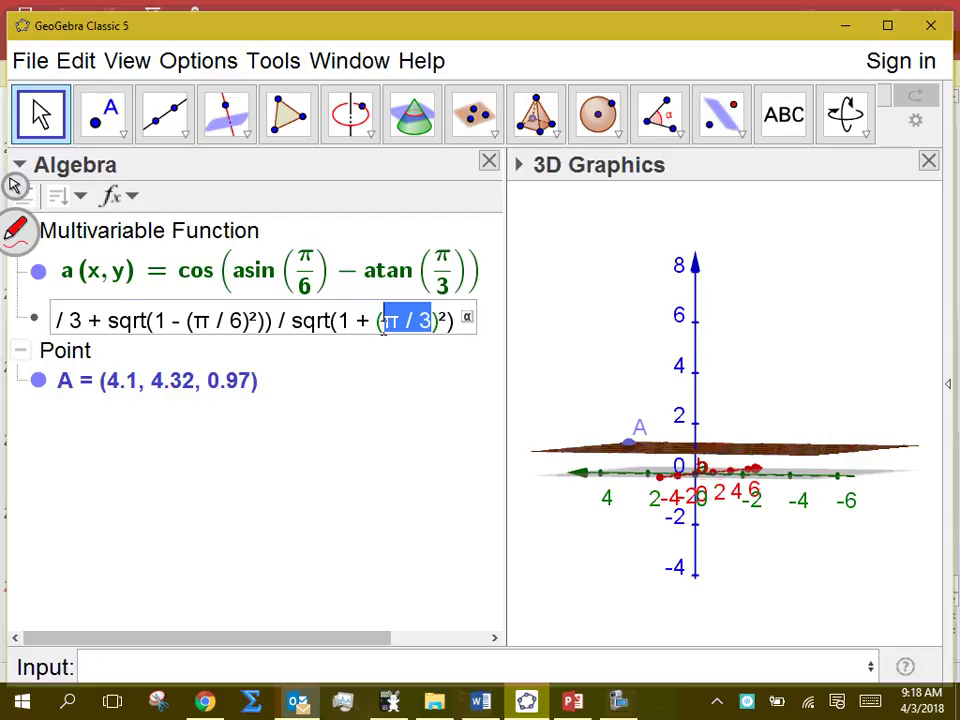
{"action": "type", "text": "2"}
{"action": "key", "text": "Return"}
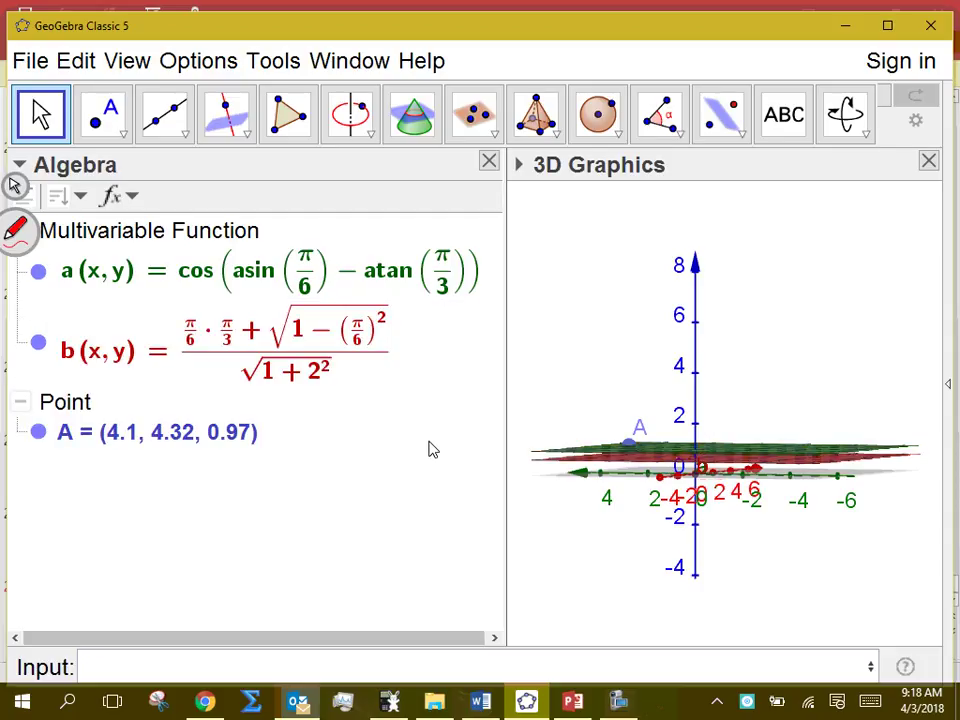
{"action": "key", "text": "ctrl+z"}
Replace π/6 under b's numerator square root with 2, giving √(1−2²)
{"action": "left_click", "coordinate": [332, 336]}
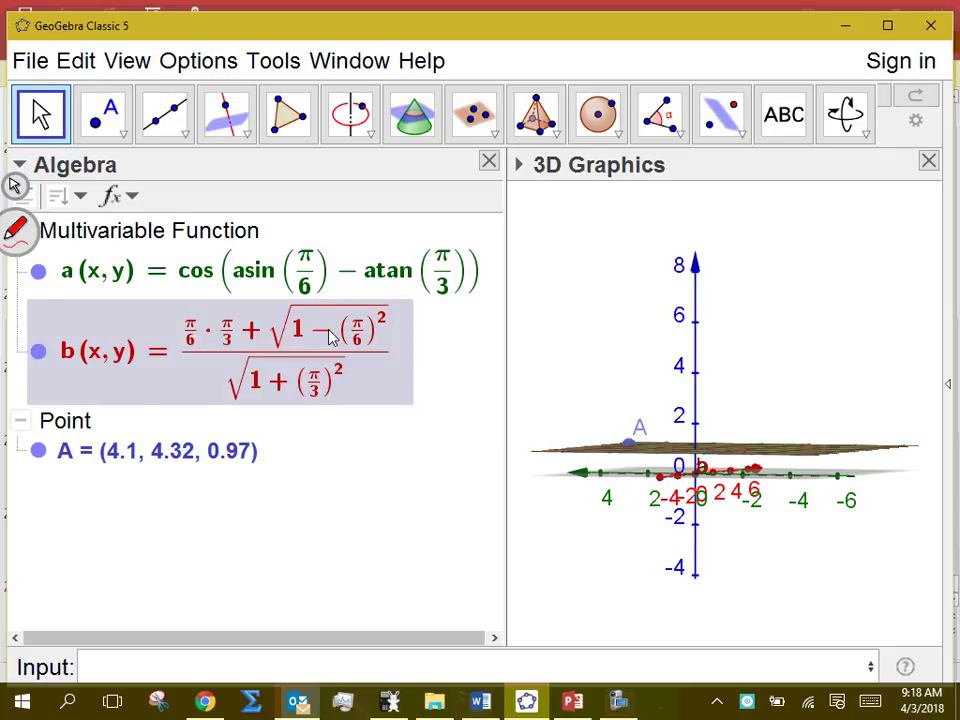
{"action": "left_click", "coordinate": [330, 333]}
{"action": "left_click", "coordinate": [240, 320]}
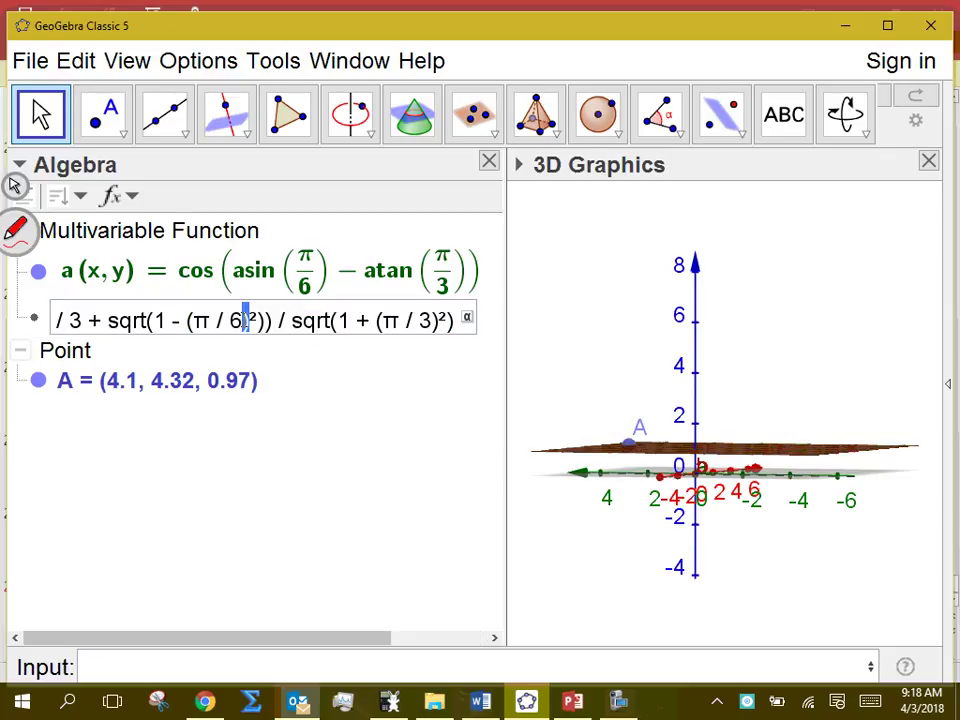
{"action": "left_click_drag", "start_coordinate": [243, 320], "coordinate": [193, 320]}
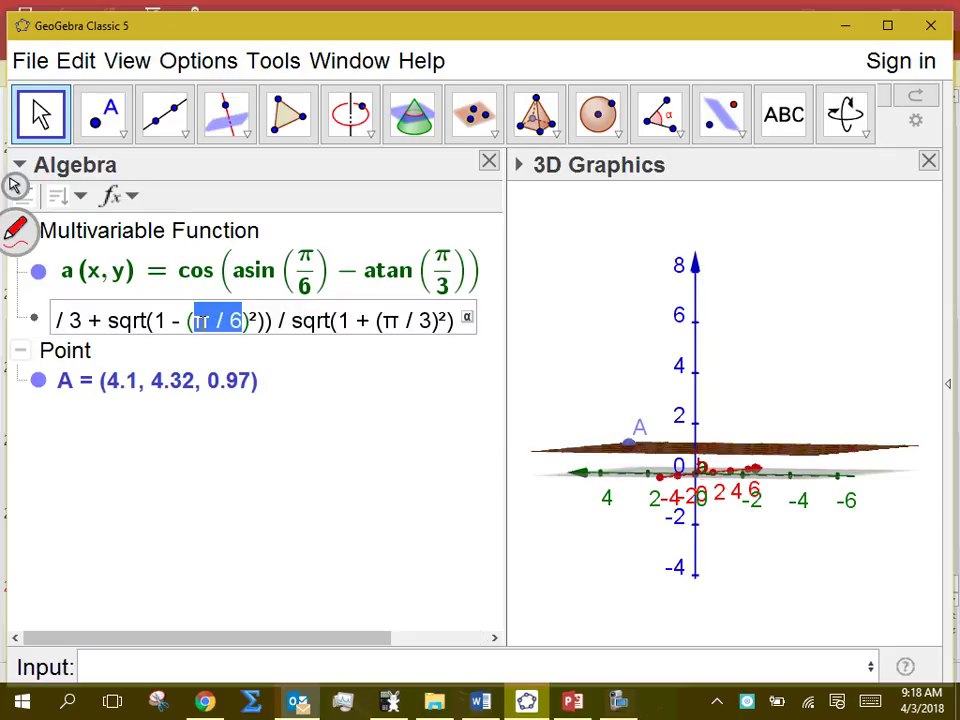
{"action": "type", "text": "2"}
{"action": "key", "text": "Return"}
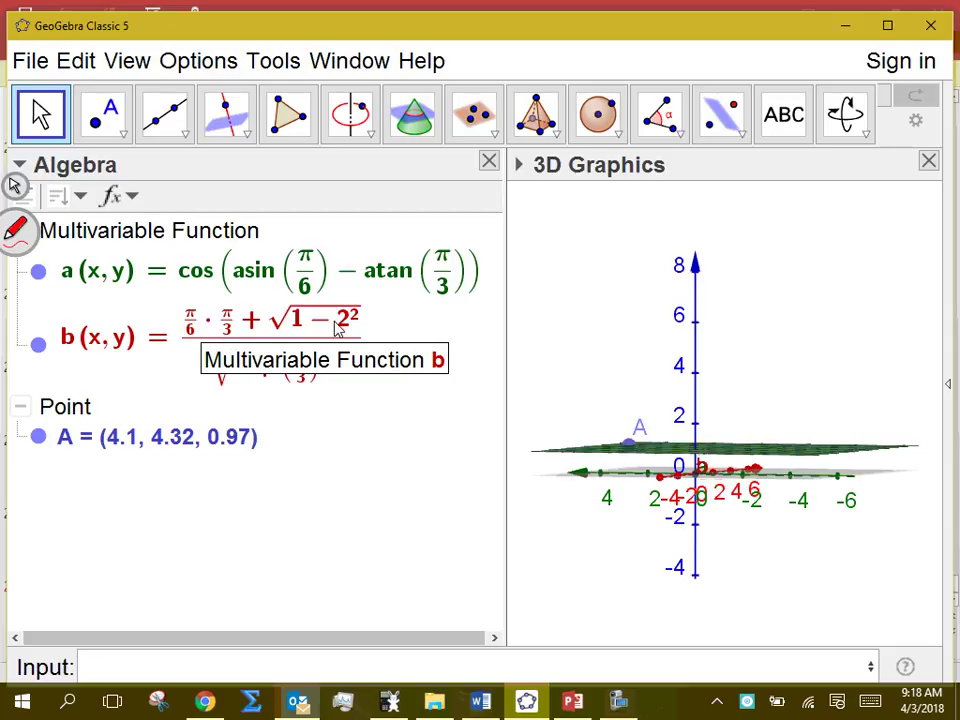
Hide surface a and tilt the 3D view to look onto the xy-plane
{"action": "left_click", "coordinate": [38, 271]}
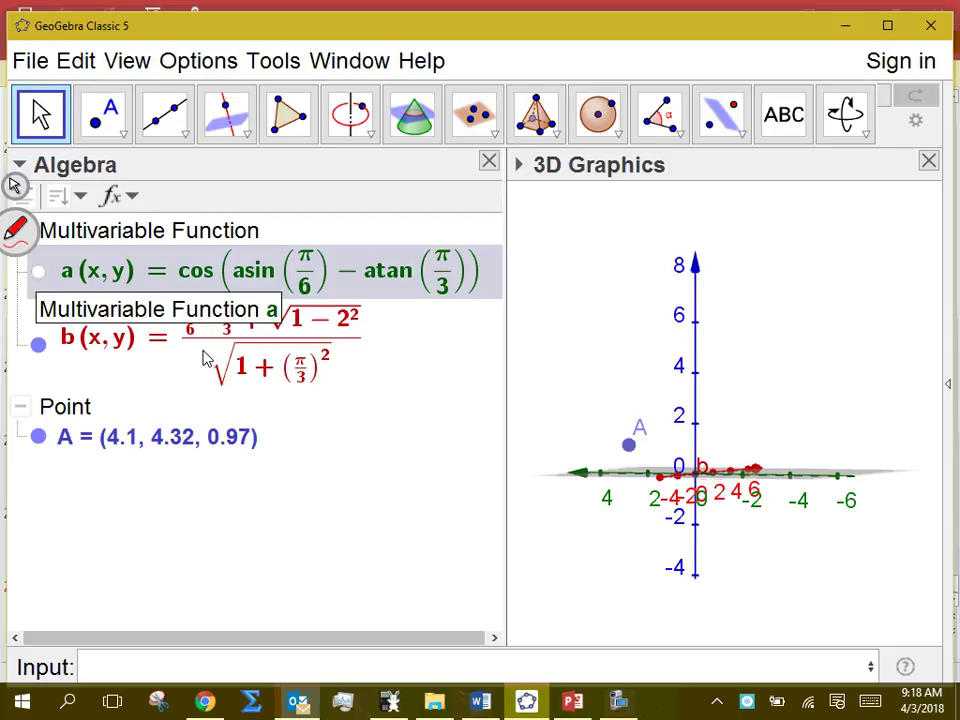
{"action": "left_click_drag", "start_coordinate": [610, 512], "coordinate": [647, 521]}
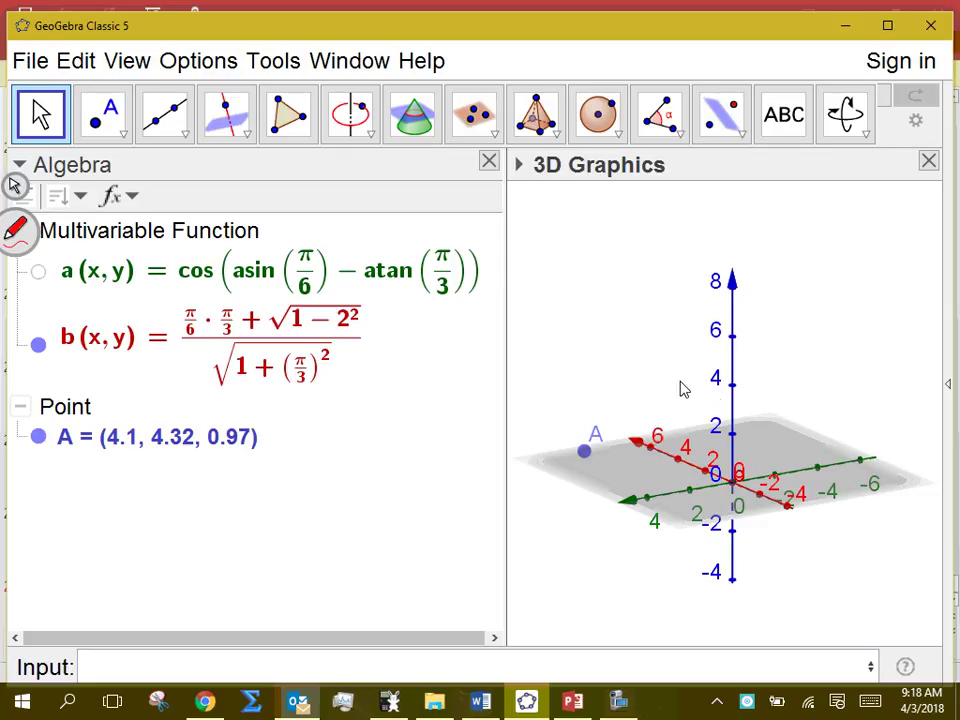
{"action": "left_click", "coordinate": [335, 327]}
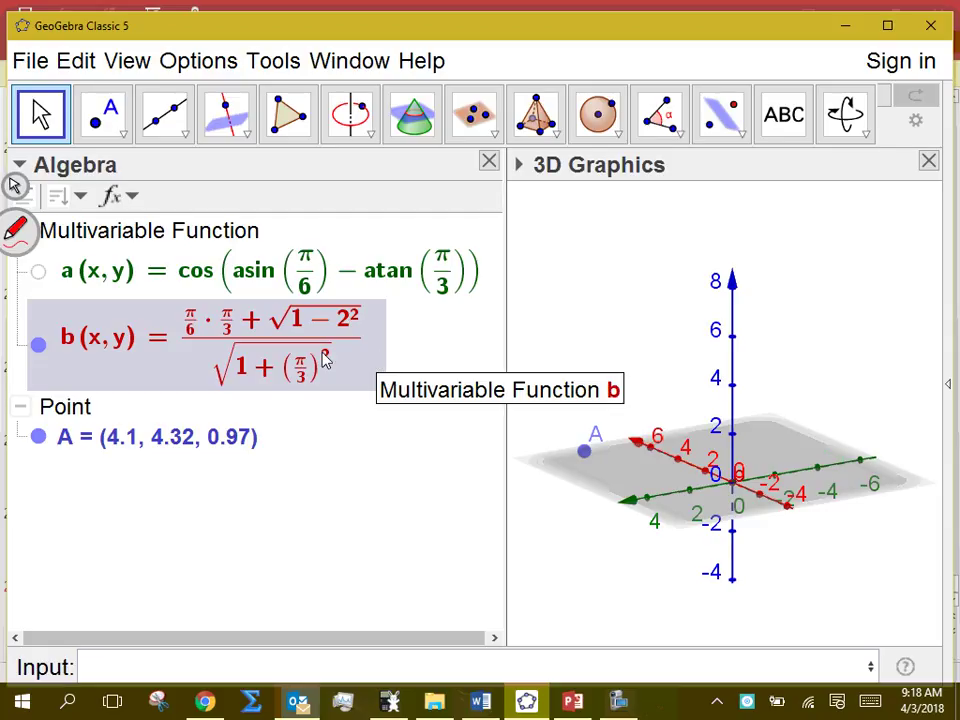
Handwrite 1−x² ≥ 0 and 1 ≥ x², circling 1 ≥ x² and the π/6 in a
{"action": "mouse_move", "coordinate": [354, 512]}
{"action": "left_mouse_down"}
{"action": "mouse_move", "coordinate": [303, 500]}
{"action": "mouse_move", "coordinate": [440, 470]}
{"action": "left_mouse_up"}
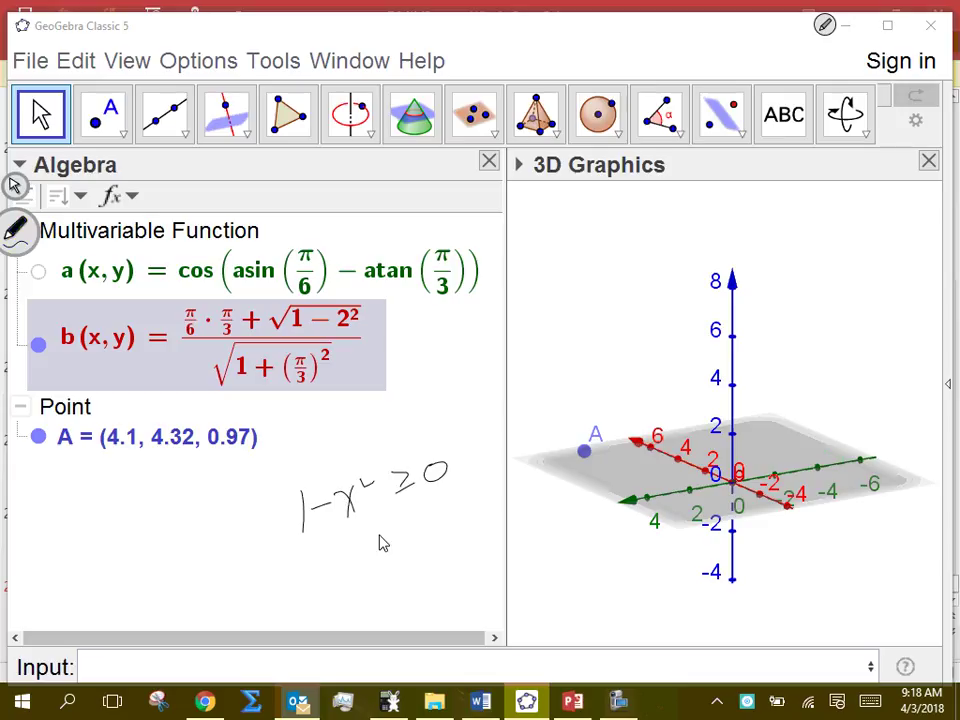
{"action": "mouse_move", "coordinate": [354, 540]}
{"action": "left_mouse_down"}
{"action": "mouse_move", "coordinate": [352, 575]}
{"action": "mouse_move", "coordinate": [381, 545]}
{"action": "mouse_move", "coordinate": [399, 553]}
{"action": "mouse_move", "coordinate": [420, 523]}
{"action": "mouse_move", "coordinate": [420, 535]}
{"action": "left_mouse_up"}
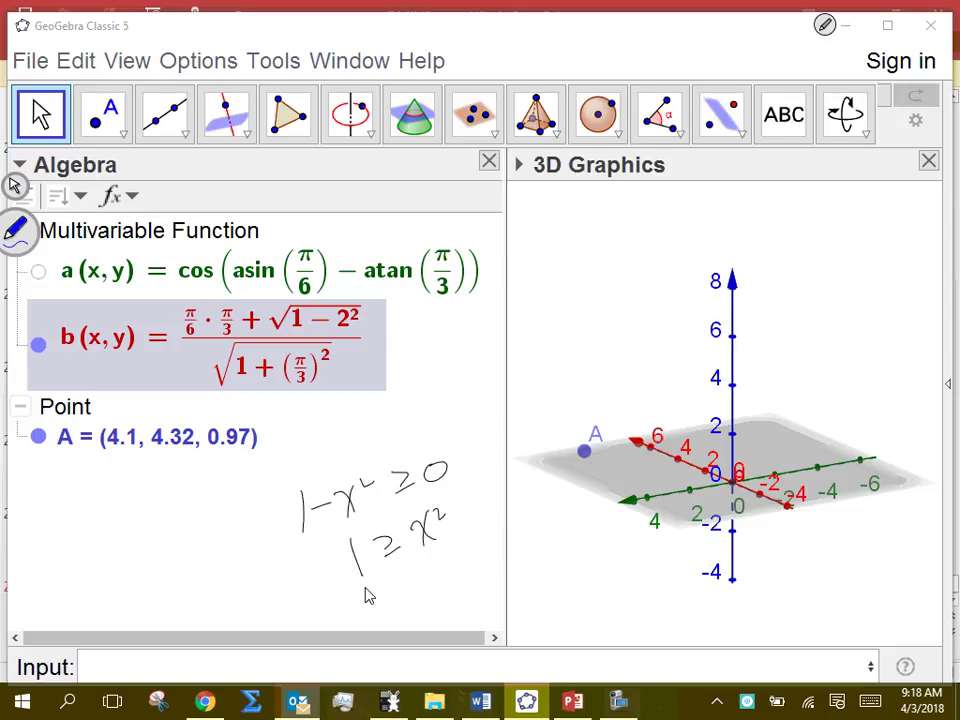
{"action": "left_click_drag", "start_coordinate": [445, 492], "coordinate": [448, 494]}
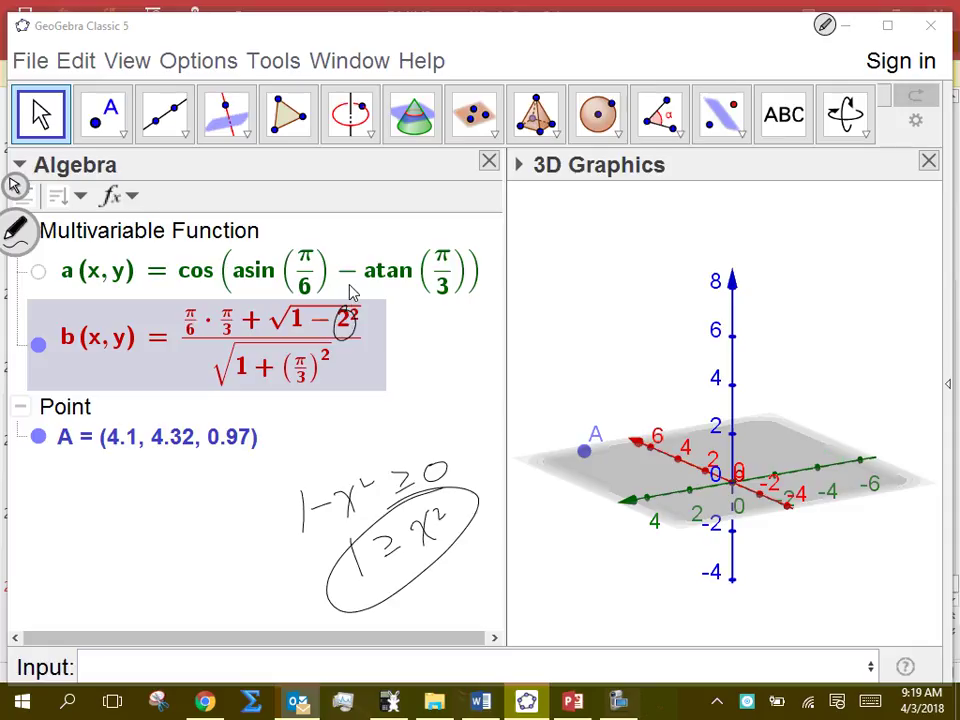
{"action": "left_click_drag", "start_coordinate": [312, 234], "coordinate": [300, 232]}
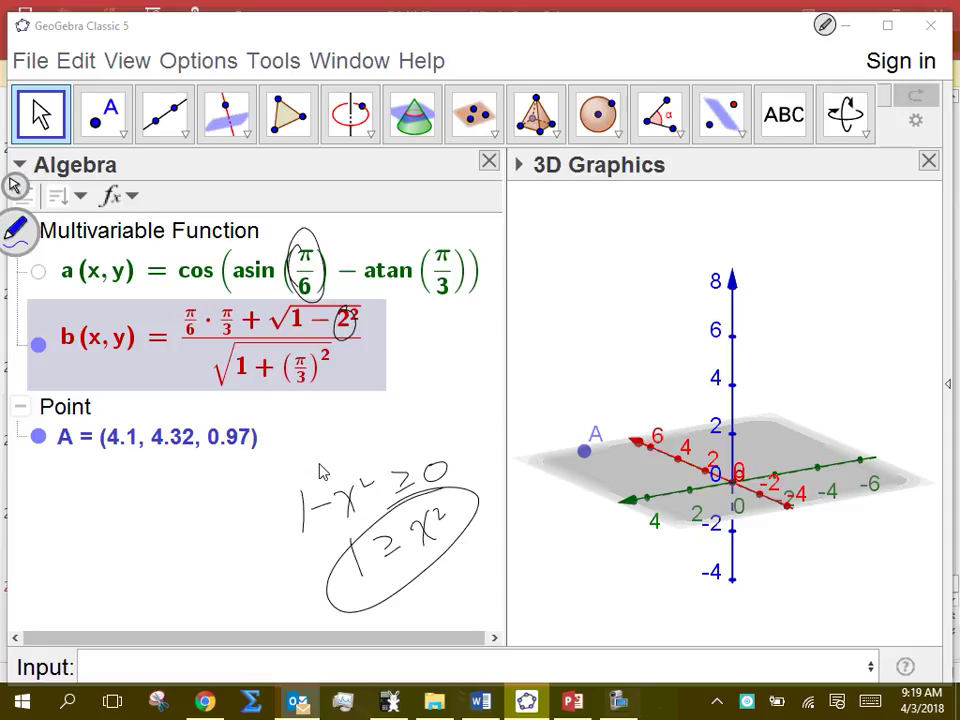
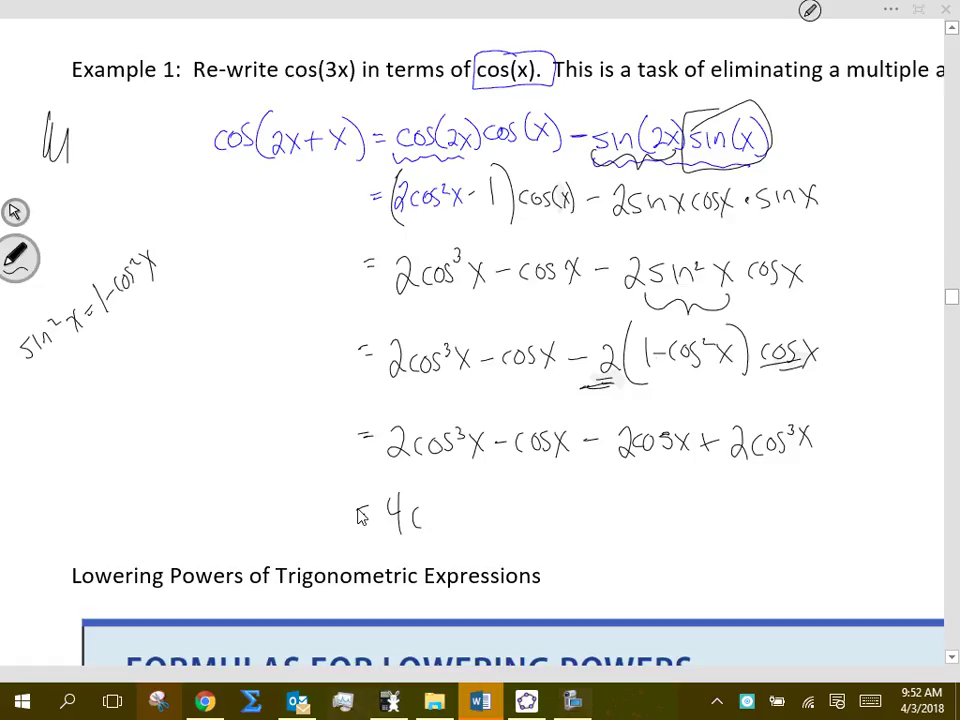
Handwrite 'x', 'cos x' and 'cos(3x)' to complete the line cos(3x) = 4cos³x − 3cos x
{"action": "mouse_move", "coordinate": [474, 503]}
{"action": "left_mouse_down"}
{"action": "mouse_move", "coordinate": [460, 529]}
{"action": "mouse_move", "coordinate": [532, 516]}
{"action": "mouse_move", "coordinate": [522, 533]}
{"action": "mouse_move", "coordinate": [551, 533]}
{"action": "left_mouse_up"}
{"action": "mouse_move", "coordinate": [566, 518]}
{"action": "left_mouse_down"}
{"action": "mouse_move", "coordinate": [574, 533]}
{"action": "mouse_move", "coordinate": [616, 533]}
{"action": "mouse_move", "coordinate": [600, 534]}
{"action": "left_mouse_up"}
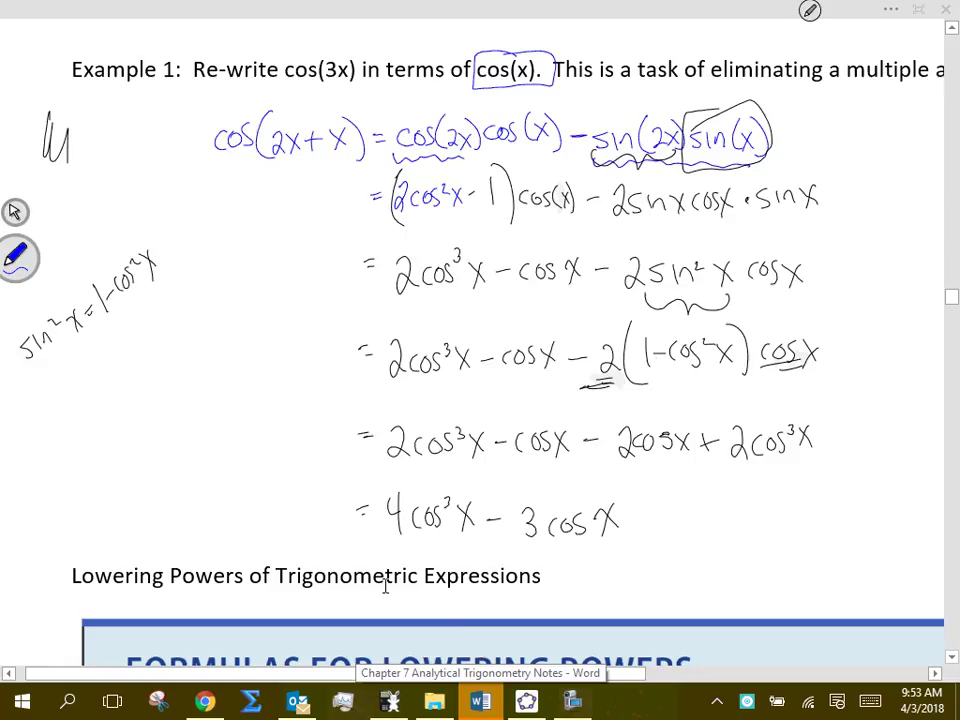
{"action": "left_click_drag", "start_coordinate": [266, 524], "coordinate": [263, 525]}
{"action": "mouse_move", "coordinate": [282, 522]}
{"action": "left_mouse_down"}
{"action": "mouse_move", "coordinate": [272, 536]}
{"action": "mouse_move", "coordinate": [292, 545]}
{"action": "left_mouse_up"}
{"action": "mouse_move", "coordinate": [302, 515]}
{"action": "left_mouse_down"}
{"action": "mouse_move", "coordinate": [301, 535]}
{"action": "mouse_move", "coordinate": [326, 536]}
{"action": "left_mouse_up"}
{"action": "mouse_move", "coordinate": [326, 518]}
{"action": "left_mouse_down"}
{"action": "mouse_move", "coordinate": [313, 537]}
{"action": "mouse_move", "coordinate": [333, 545]}
{"action": "left_mouse_up"}
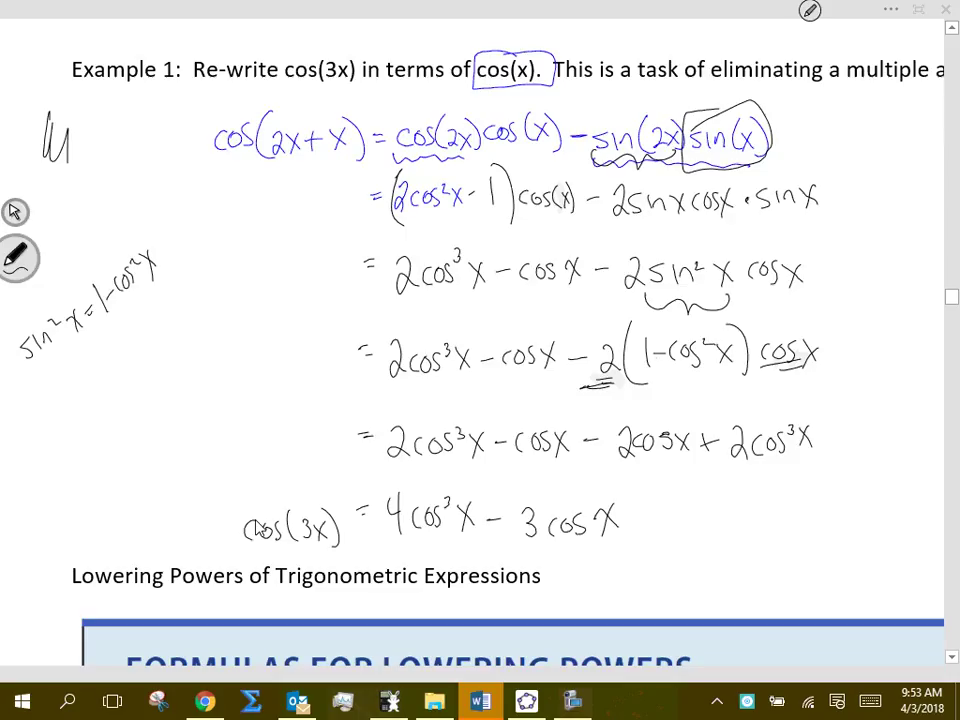
Bring GeoGebra forward from the taskbar and open a new window via File > New Window
{"action": "left_click", "coordinate": [526, 700]}
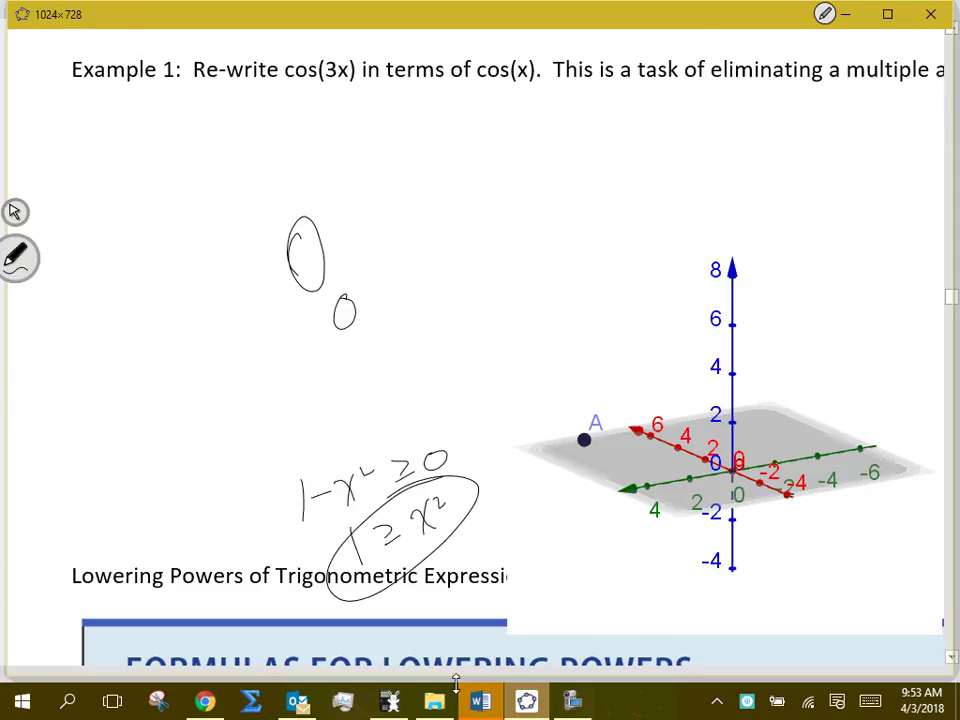
{"action": "left_click", "coordinate": [526, 700]}
{"action": "left_click", "coordinate": [526, 700]}
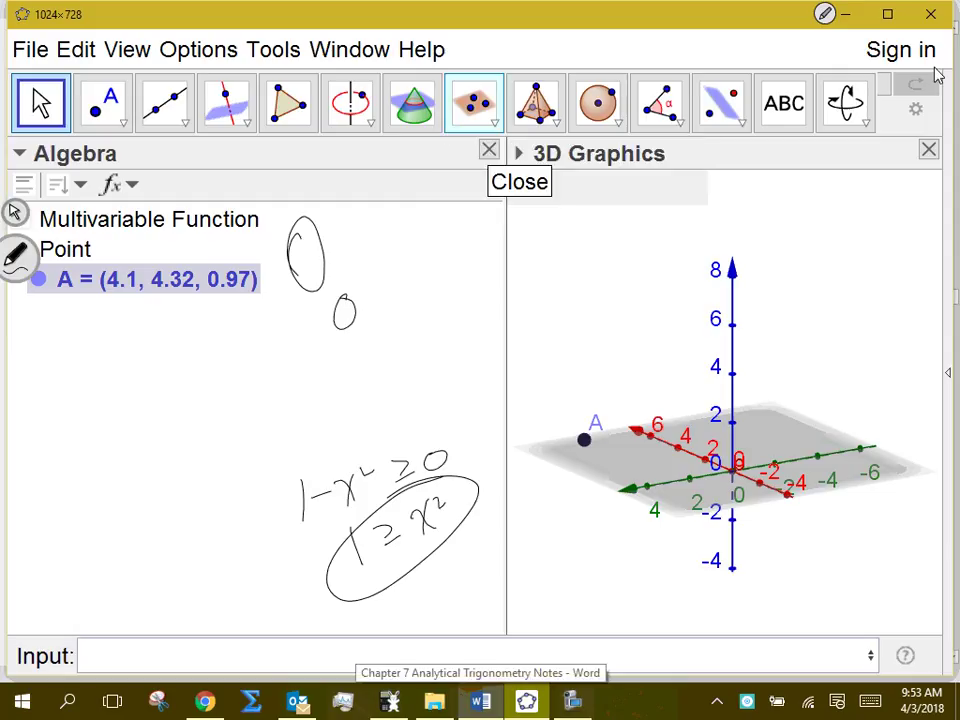
{"action": "left_click", "coordinate": [36, 47]}
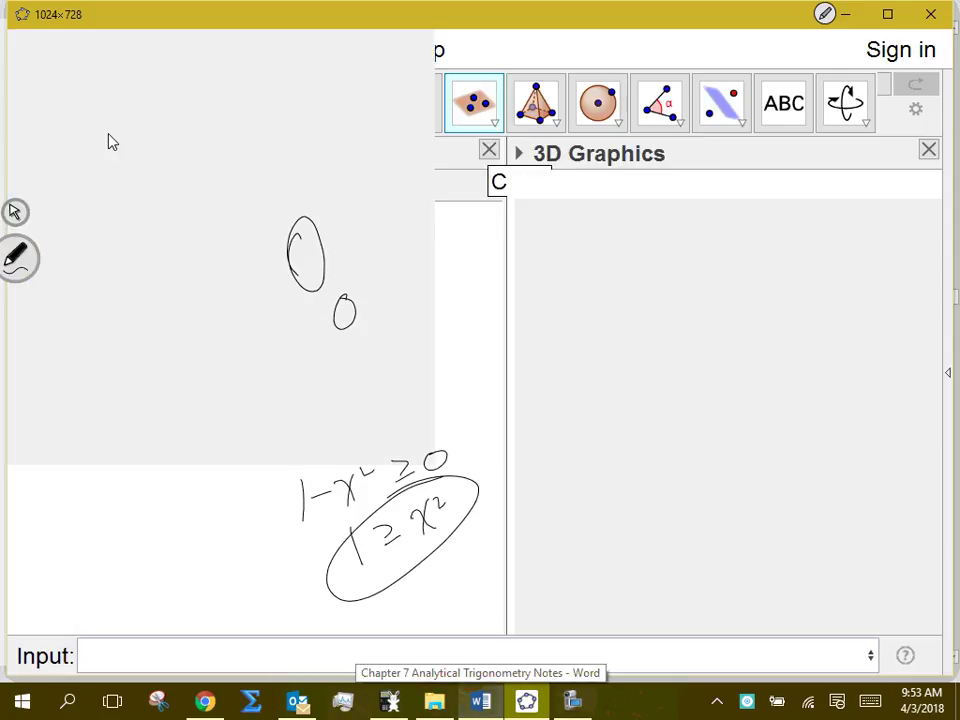
{"action": "left_click", "coordinate": [332, 455]}
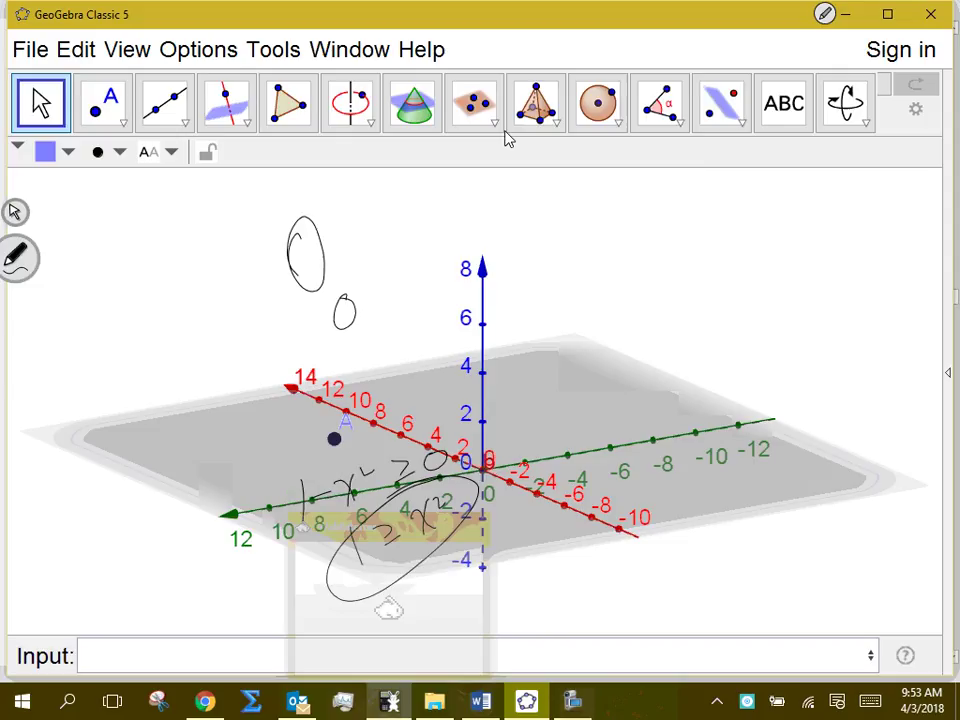
{"action": "mouse_move", "coordinate": [389, 700]}
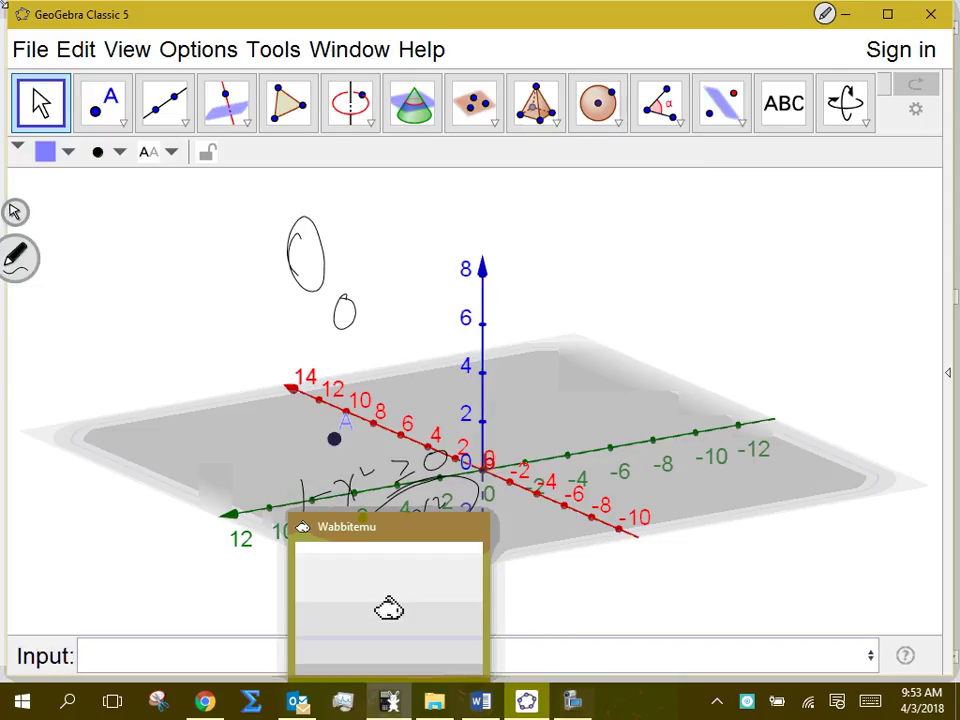
{"action": "left_click", "coordinate": [30, 49]}
{"action": "left_click", "coordinate": [50, 79]}
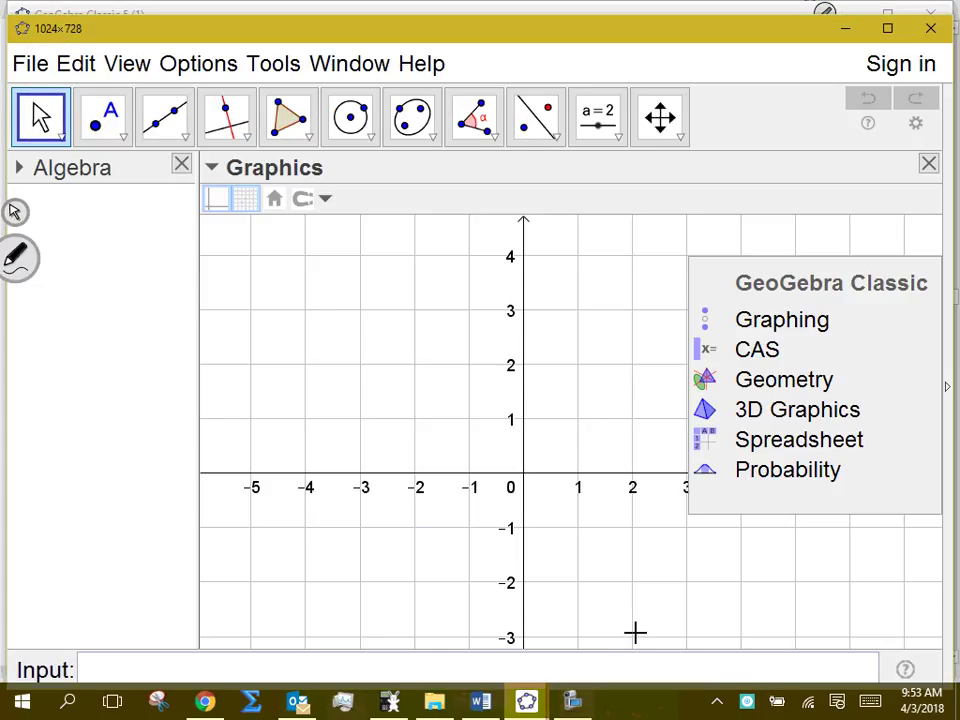
Plot f(x) = cos(3x) from the Input bar and widen the Algebra view to show it
{"action": "left_click", "coordinate": [229, 662]}
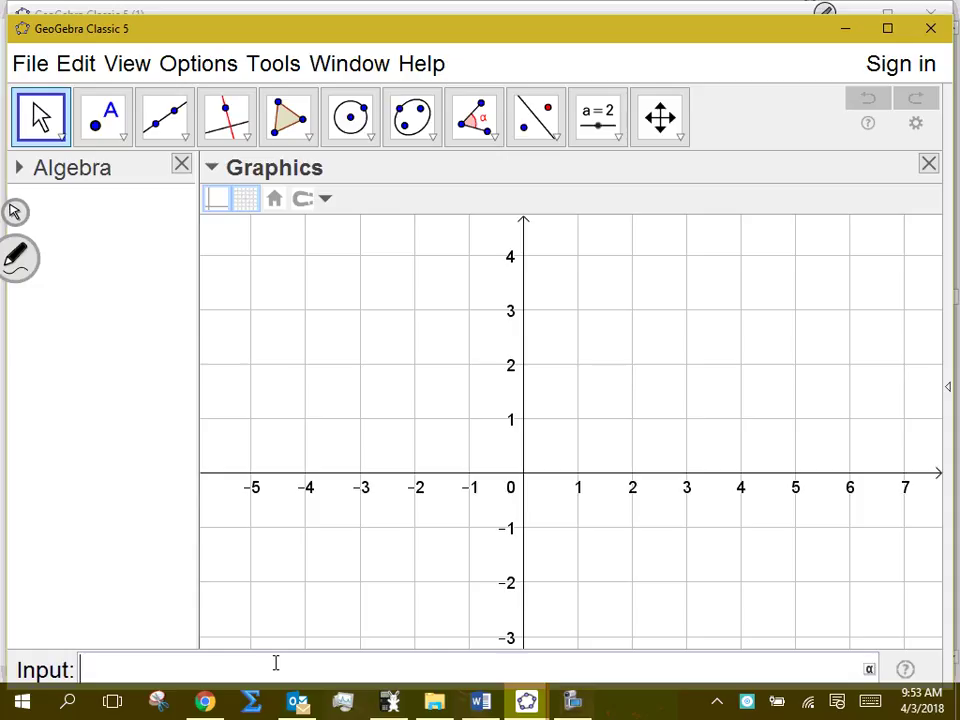
{"action": "type", "text": "cos("}
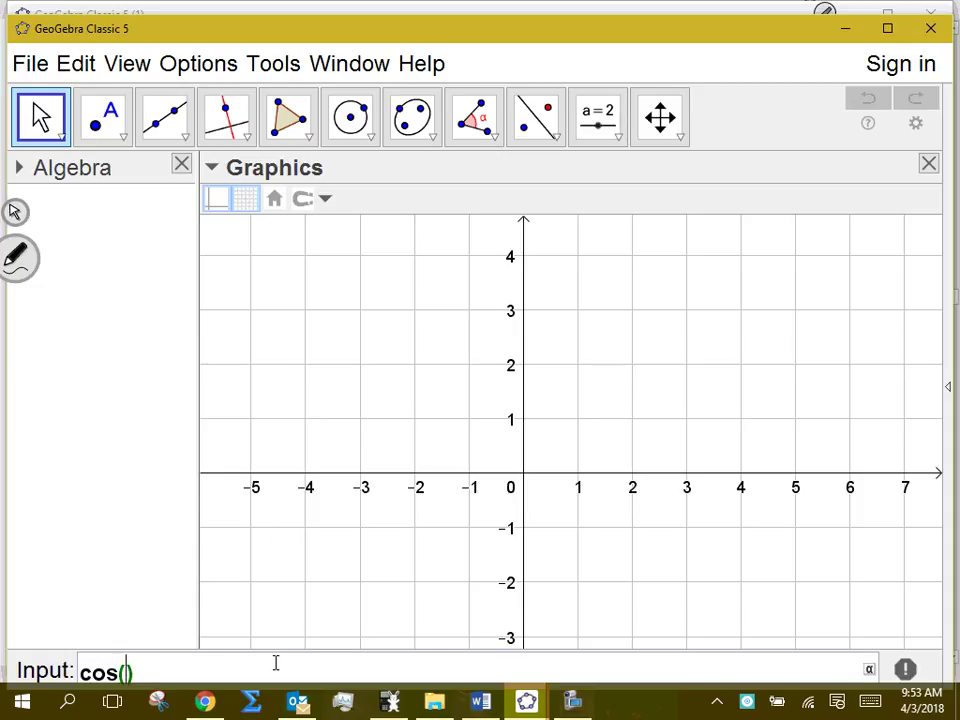
{"action": "type", "text": "3x"}
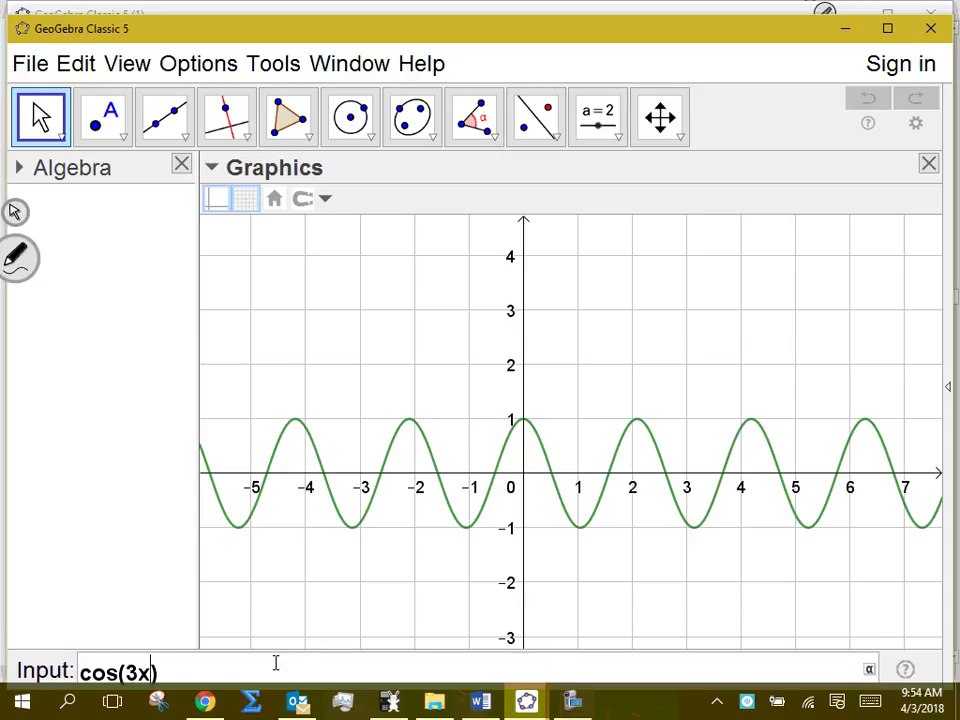
{"action": "key", "text": "Return"}
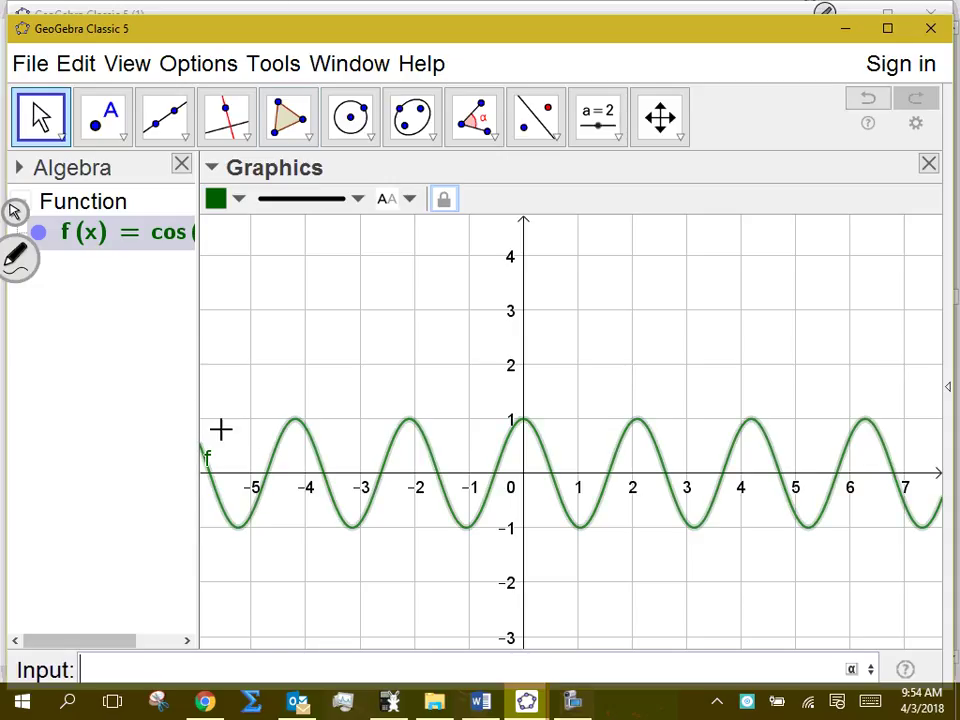
{"action": "left_click_drag", "start_coordinate": [197, 405], "coordinate": [270, 401]}
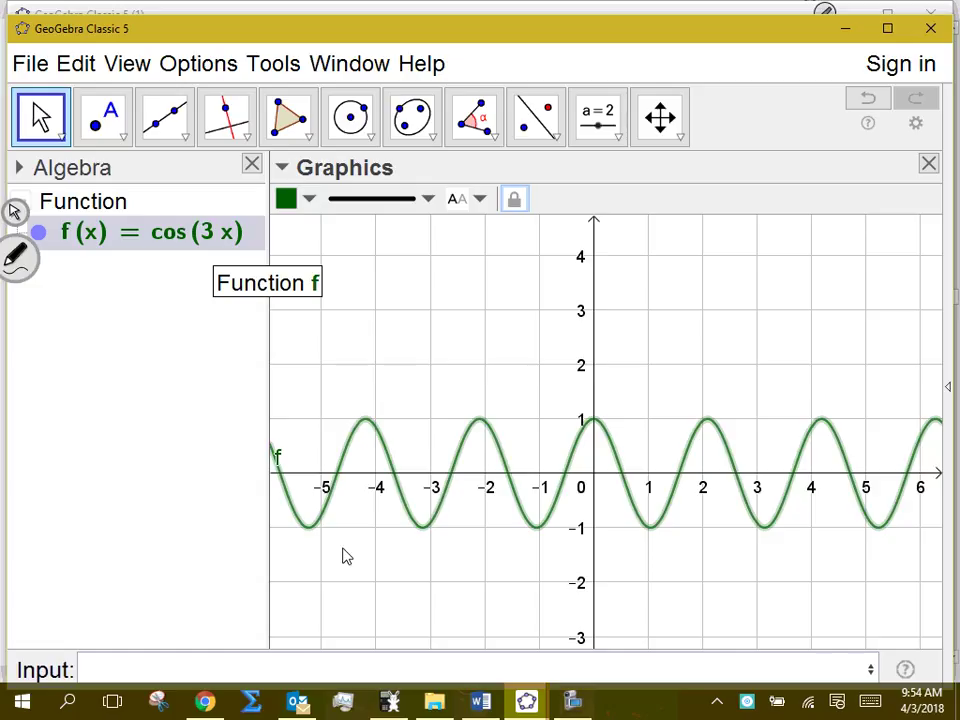
Plot g(x) = 4cos^3(x) − 3cos(x) on the same axes and deselect it to compare
{"action": "left_click", "coordinate": [364, 667]}
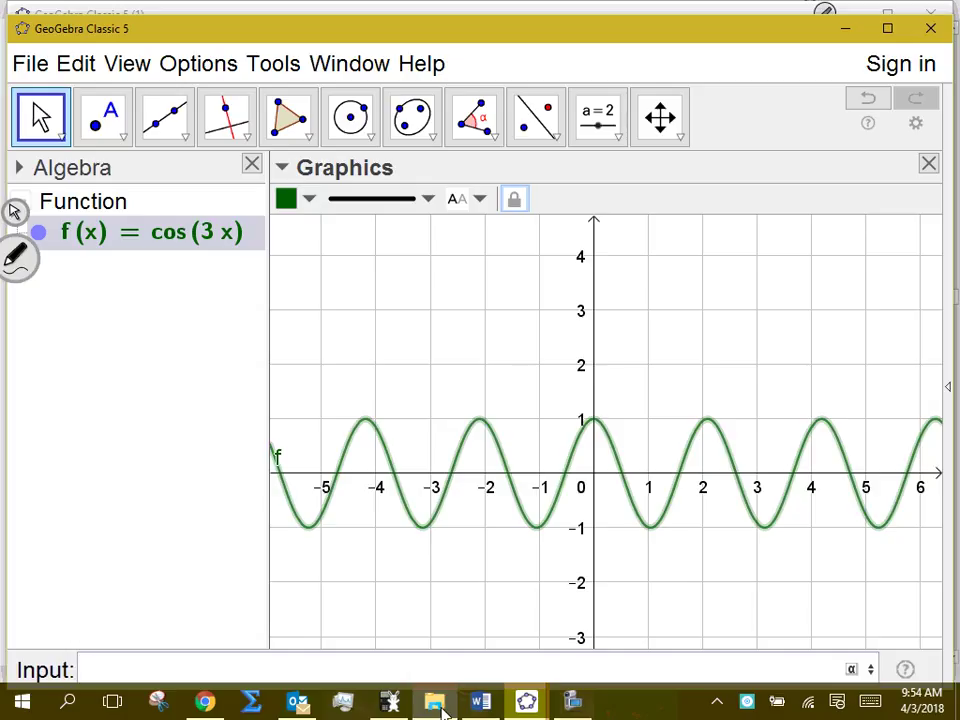
{"action": "type", "text": "4cos"}
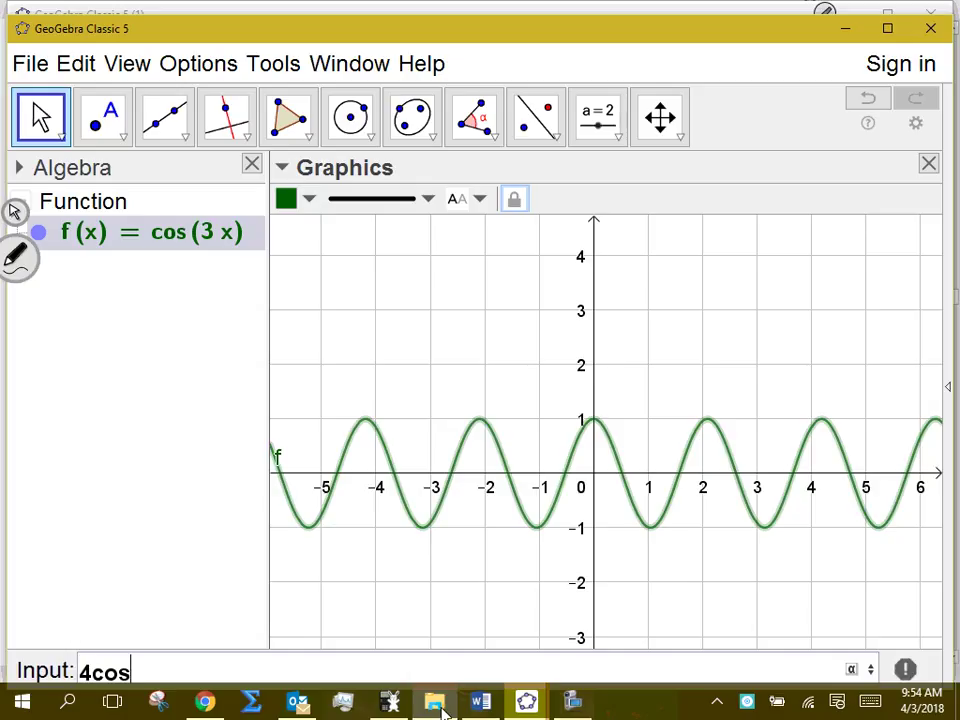
{"action": "type", "text": "^3(x)"}
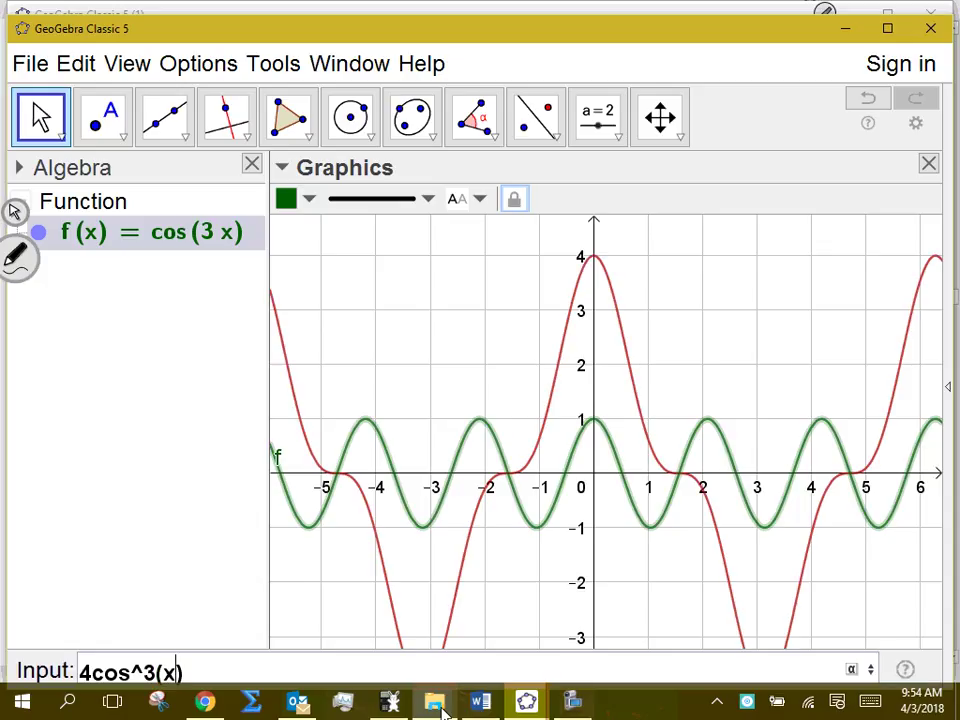
{"action": "type", "text": ")-3co"}
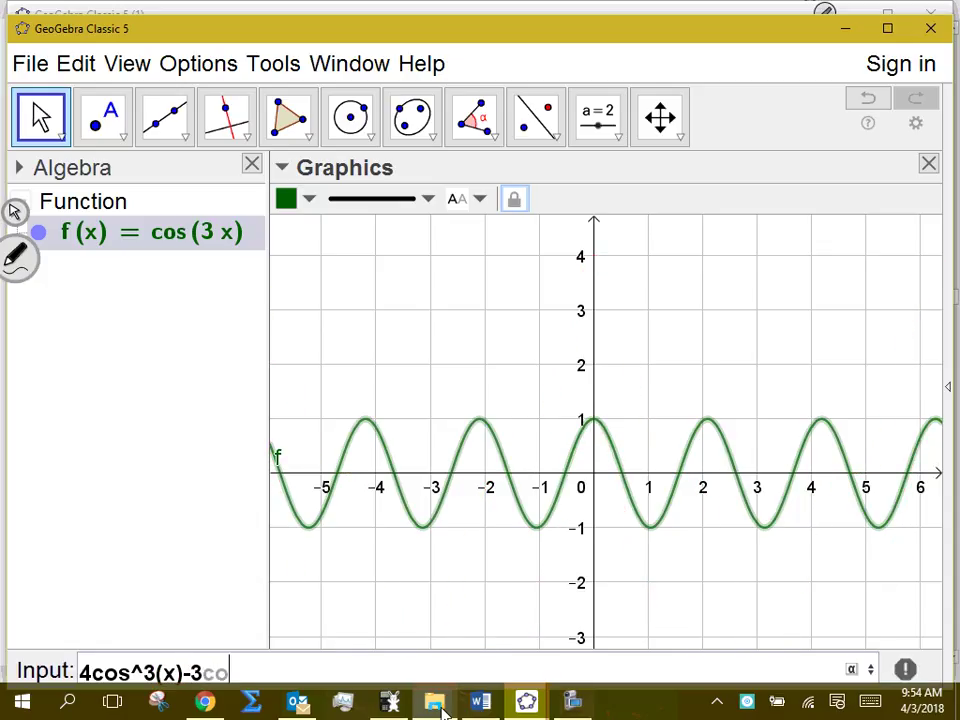
{"action": "type", "text": "s(x"}
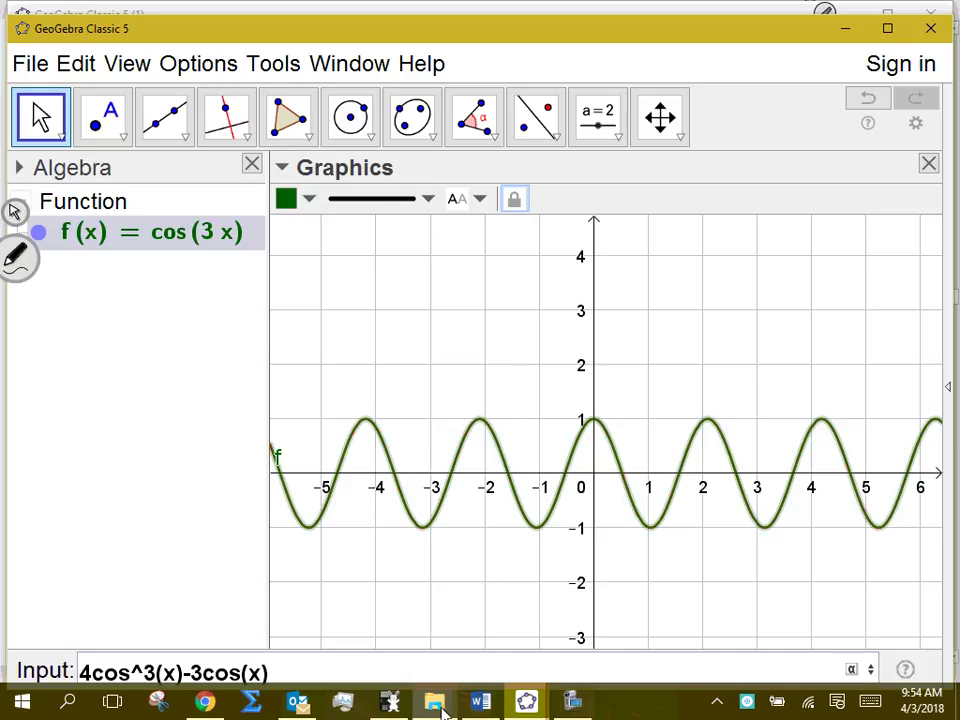
{"action": "key", "text": "Return"}
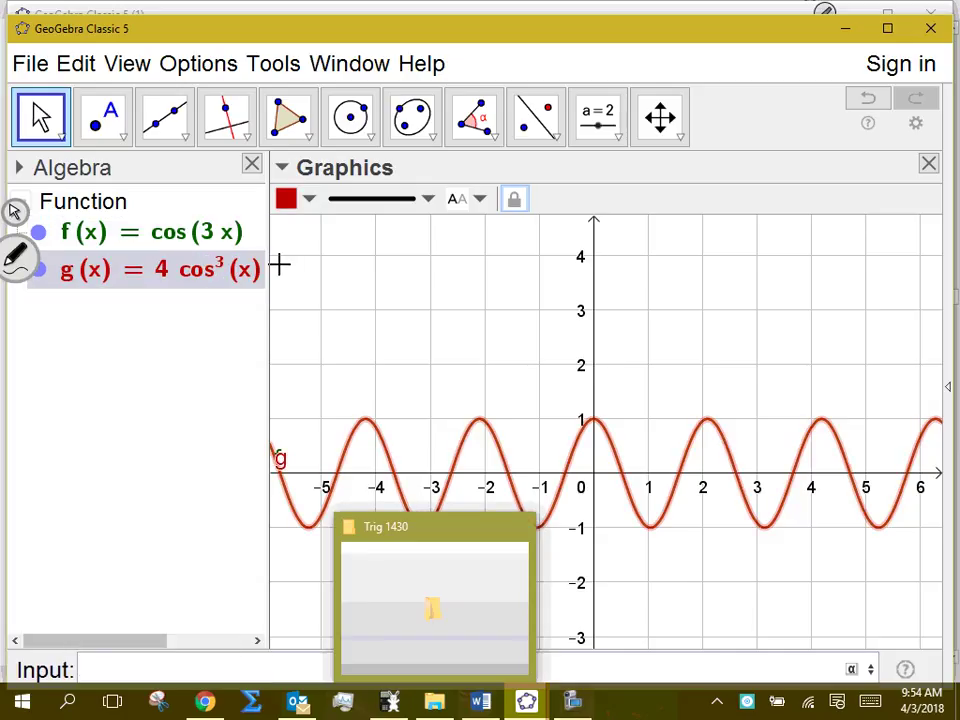
{"action": "left_click_drag", "start_coordinate": [266, 319], "coordinate": [410, 320]}
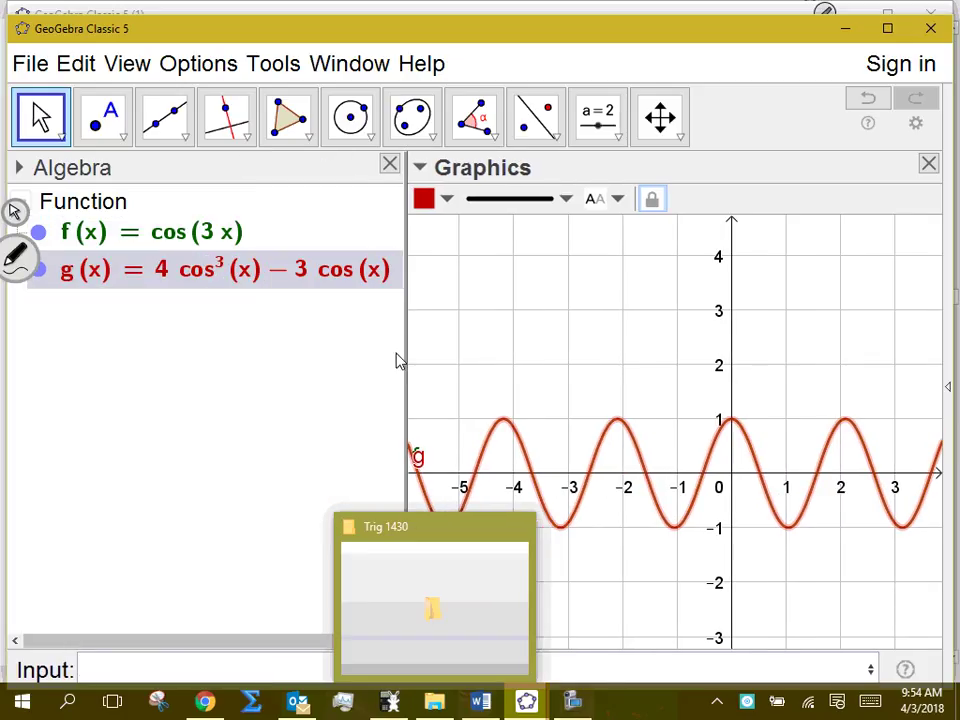
{"action": "left_click", "coordinate": [323, 416]}
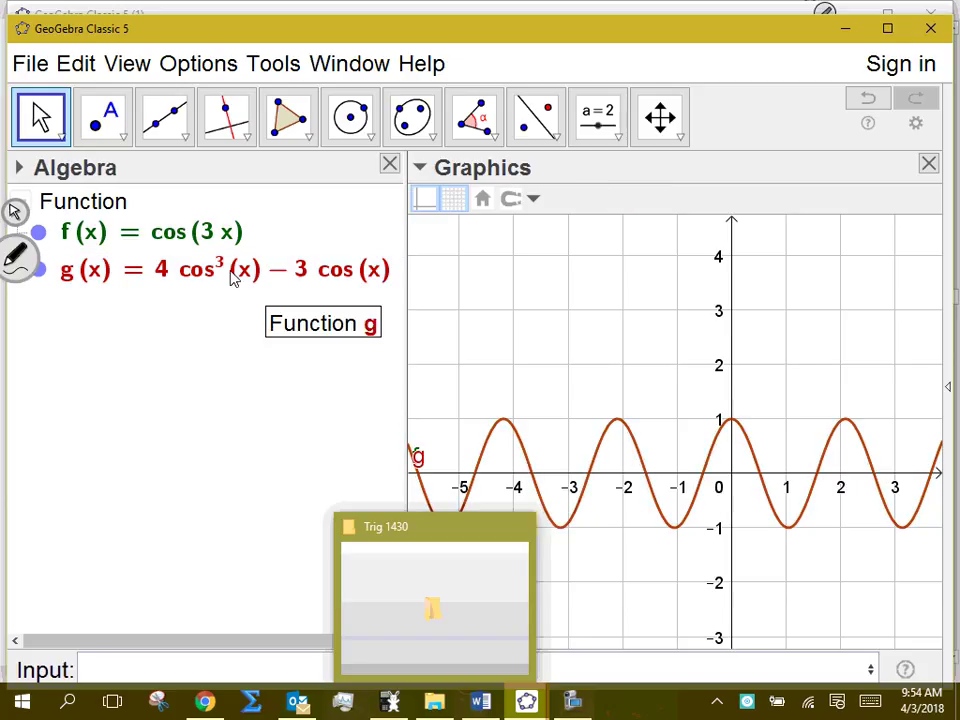